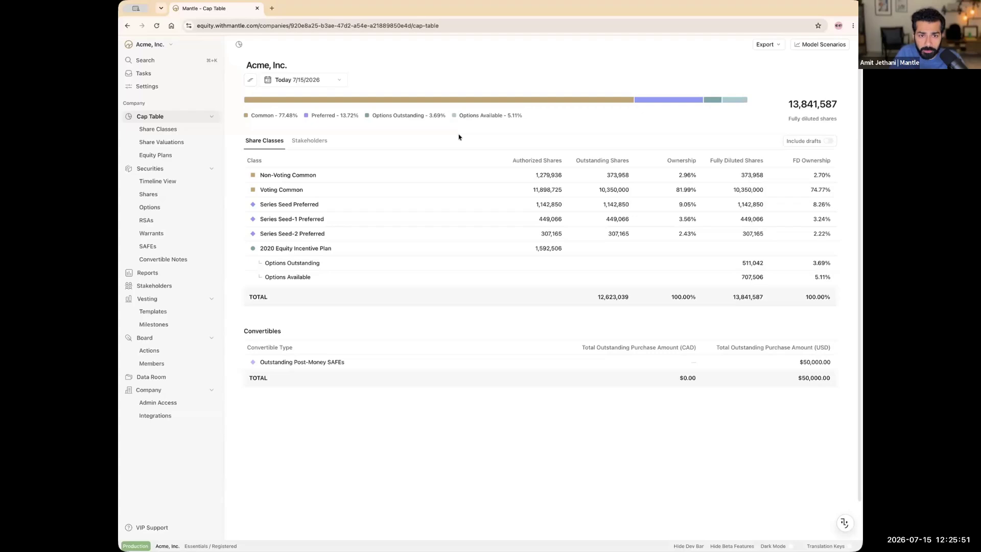
Step: Open the Options list and inspect the vesting of grants OP-1 through OP-11
left_click(150, 207)
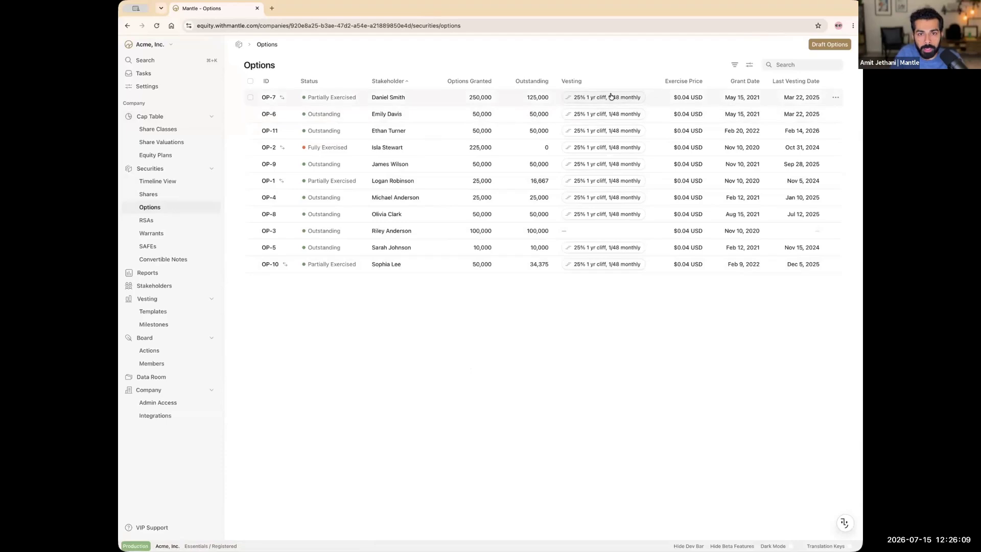
mouse_move(611, 96)
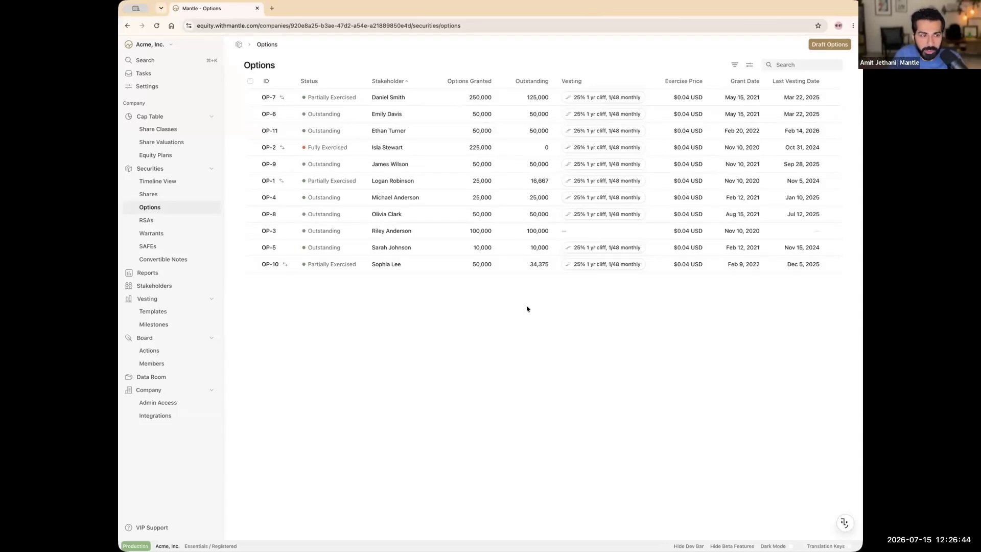
Step: Open the 2020 Equity Incentive Plan overview and check its 707,506 shares available to grant
left_click(178, 156)
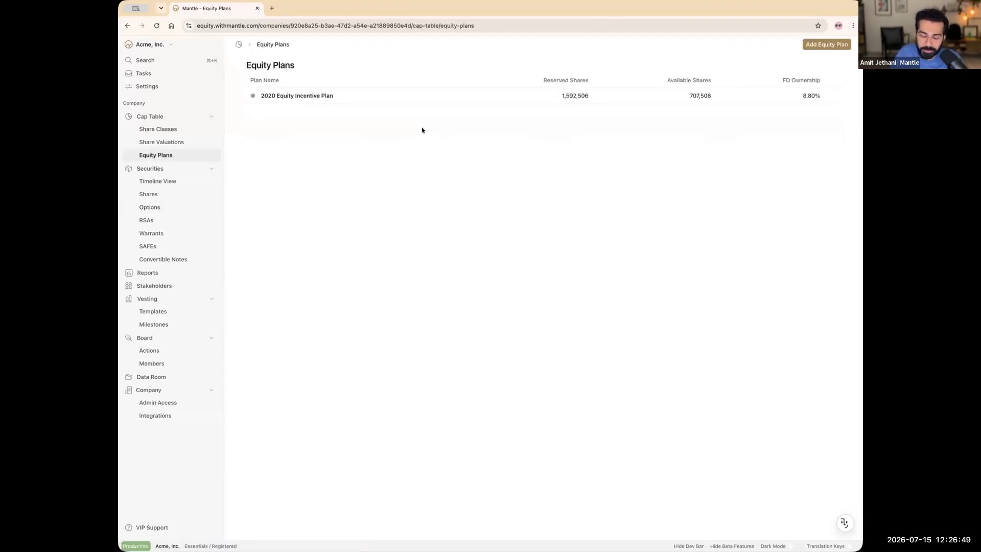
left_click(311, 97)
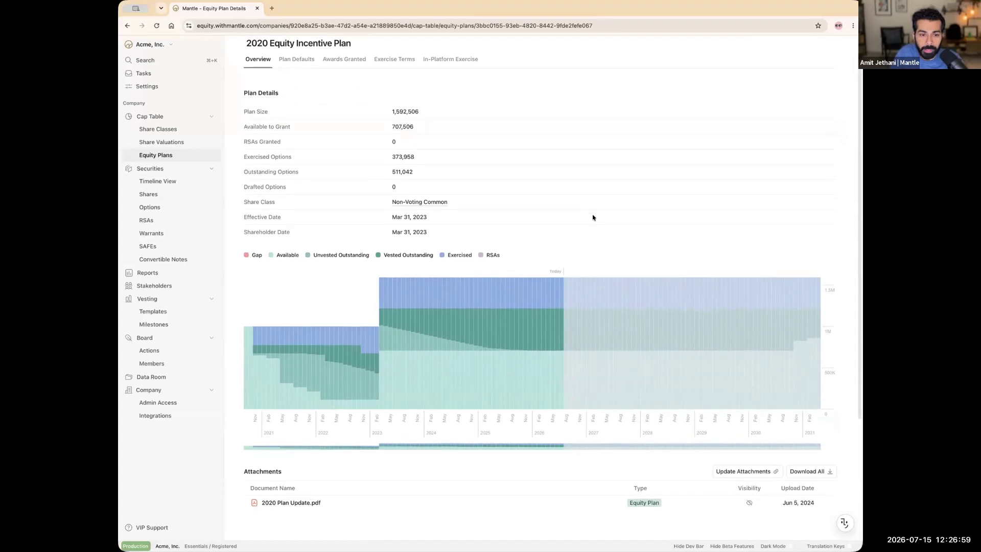
scroll(592, 217, "down", 1)
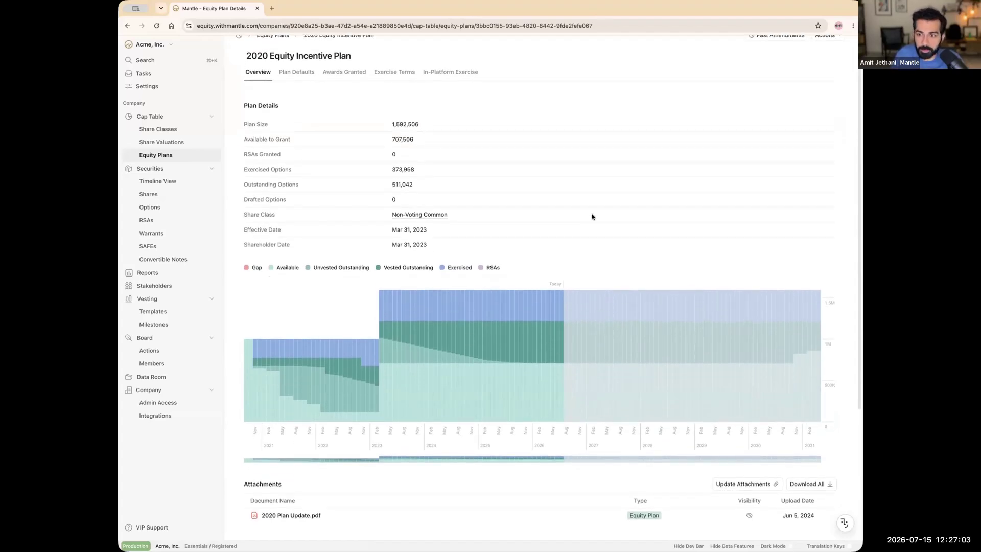
mouse_move(363, 375)
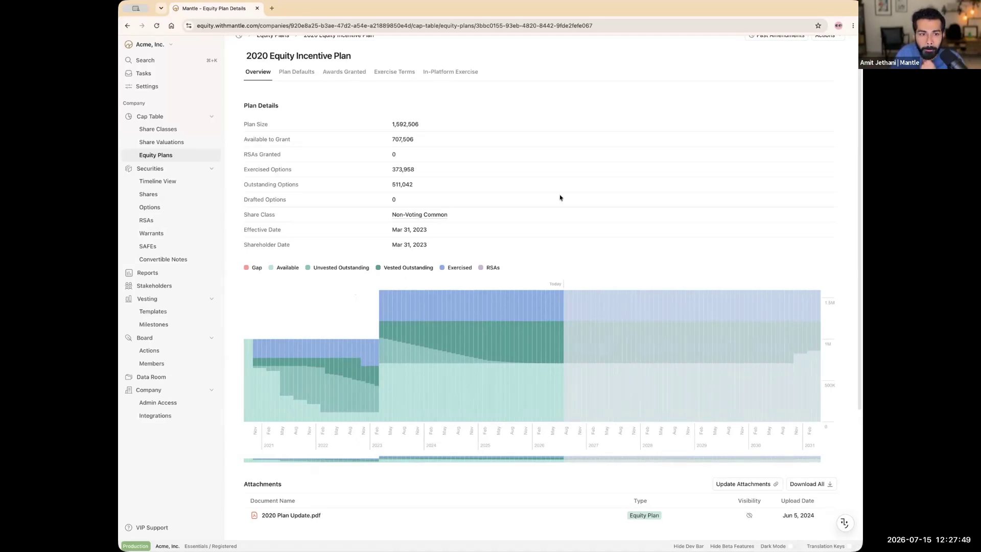
scroll(456, 146, "up", 1)
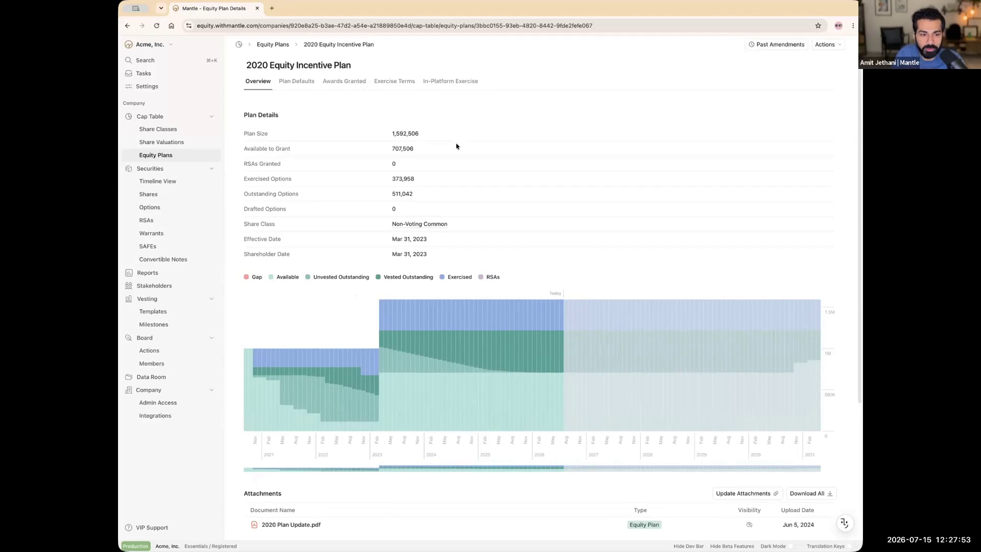
Step: Confirm there are no draft option grants and return to the Options list
left_click(166, 207)
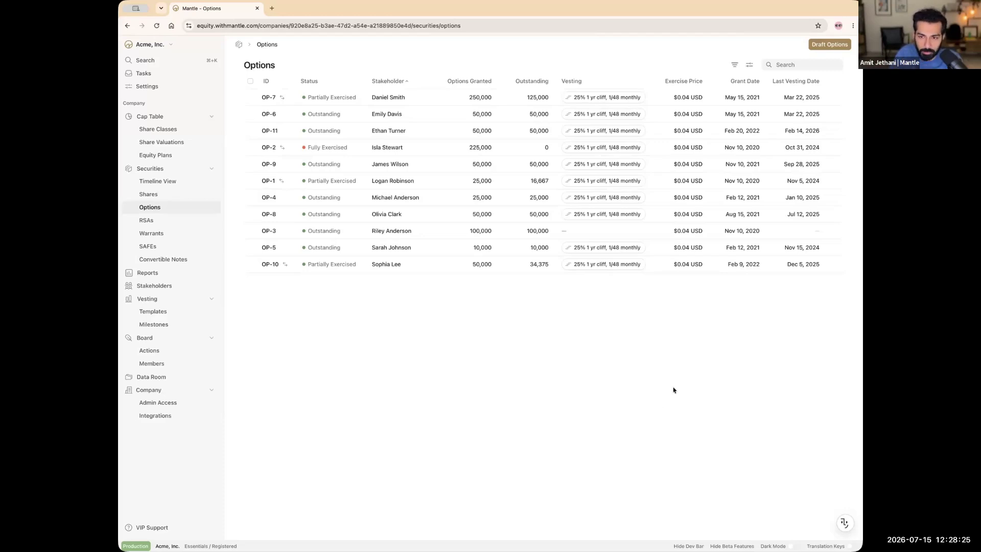
left_click(829, 44)
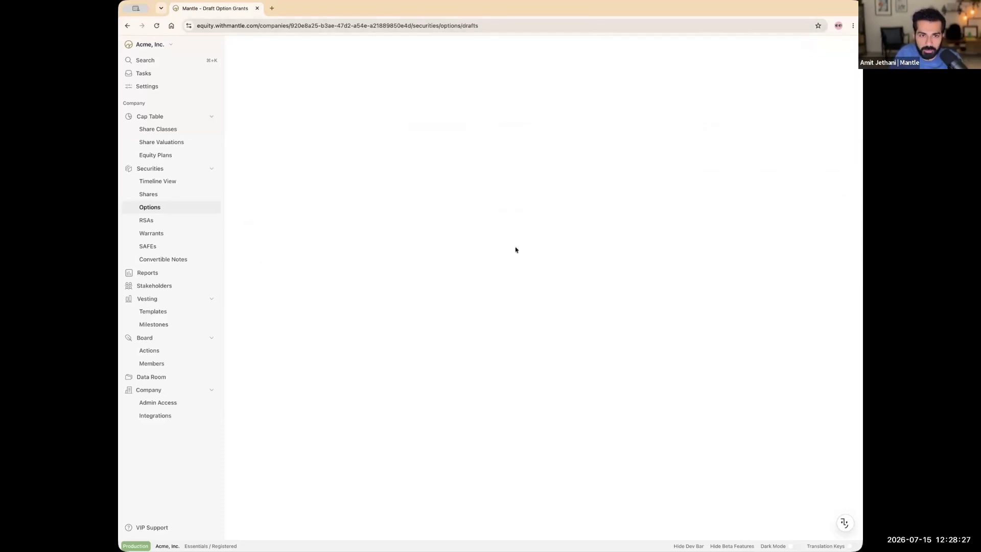
left_click(242, 59)
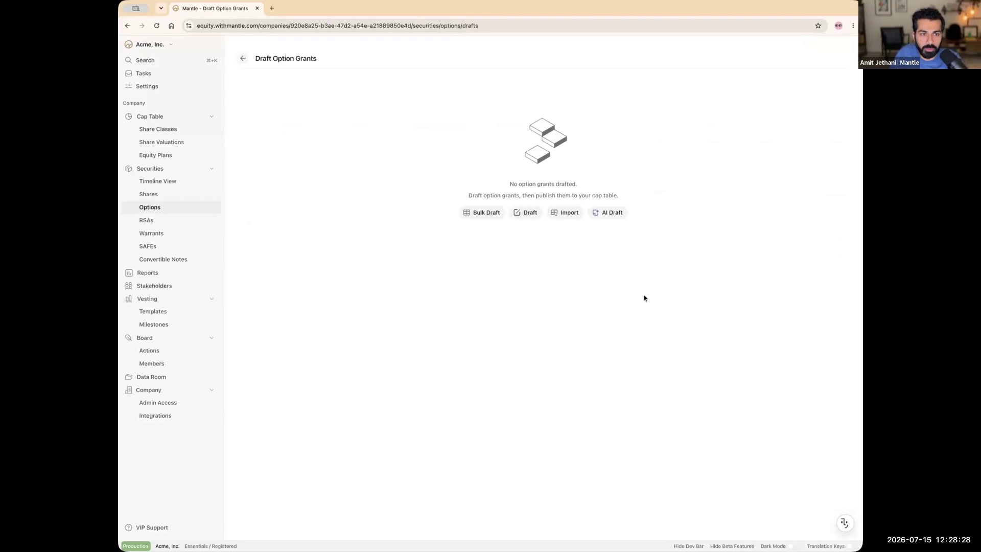
Step: Ask the assistant for a 50,000-unit grant for the employee, dated today, at the latest 409A price
left_click(844, 523)
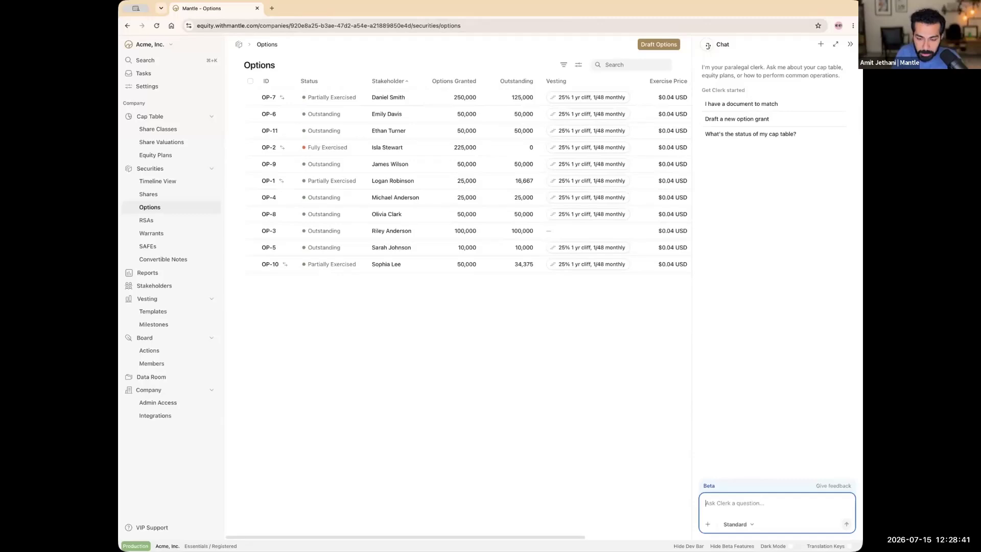
type("Let's create a new op")
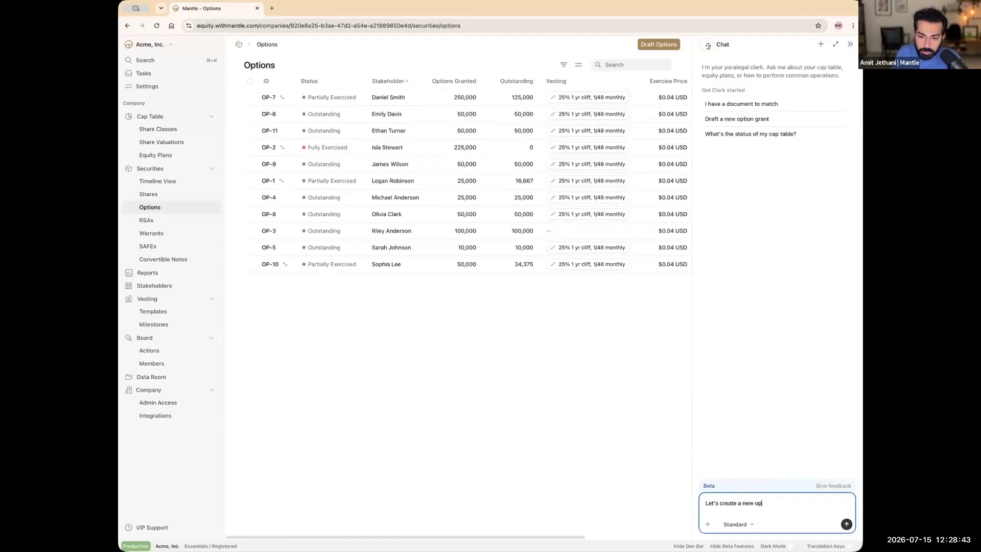
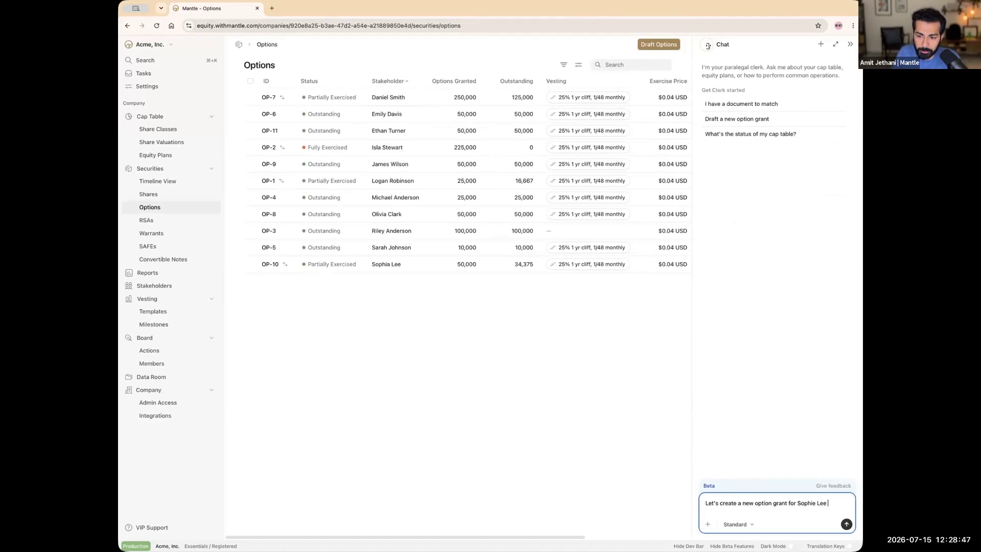
type(" with a grant date of")
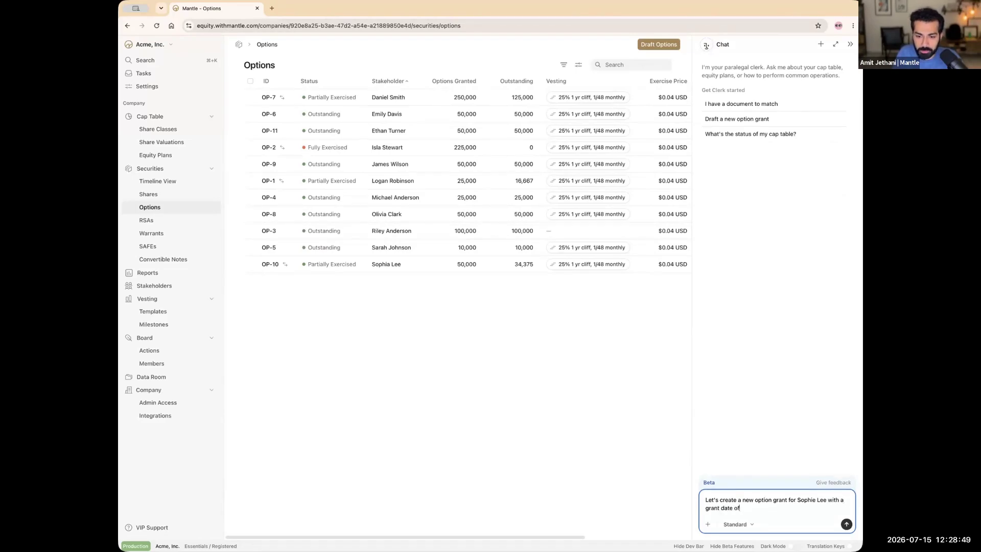
type(" today. ")
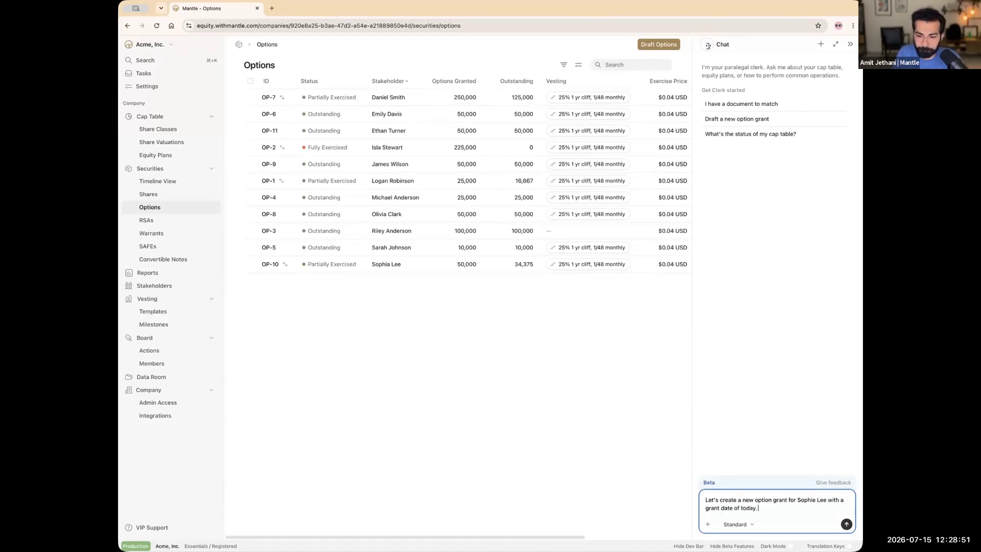
type("We'll of")
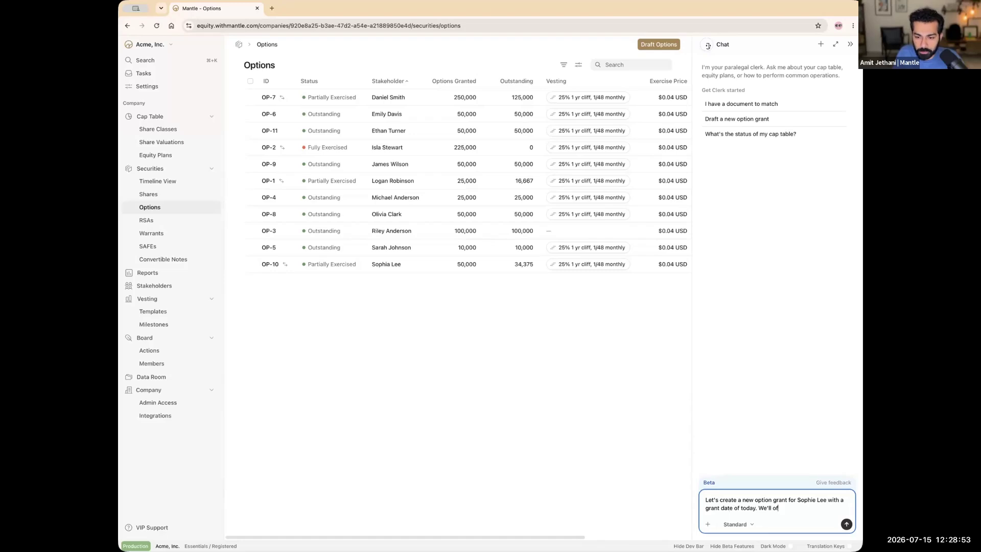
type("fer her 50000 units.")
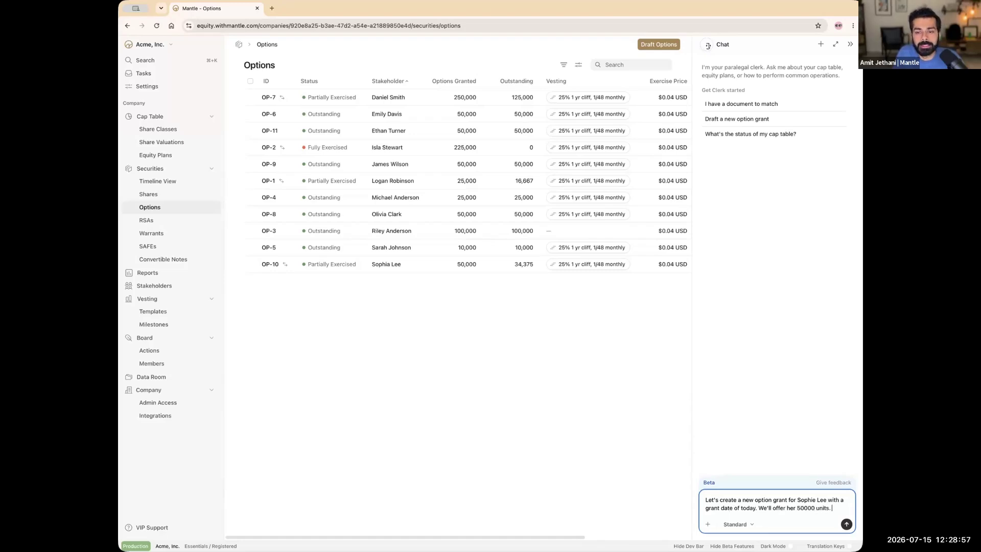
type(" Use the latest 409")
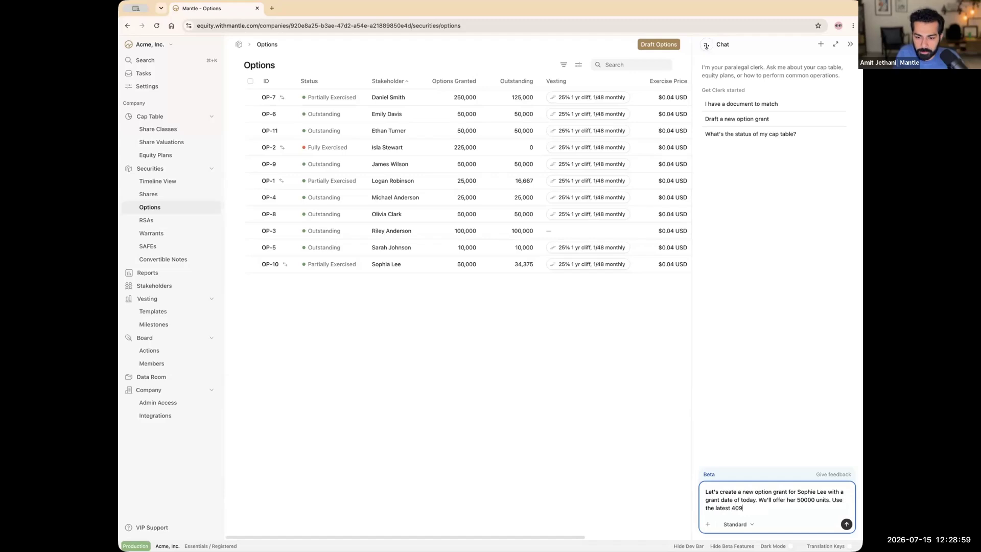
type("A valuation for the shar")
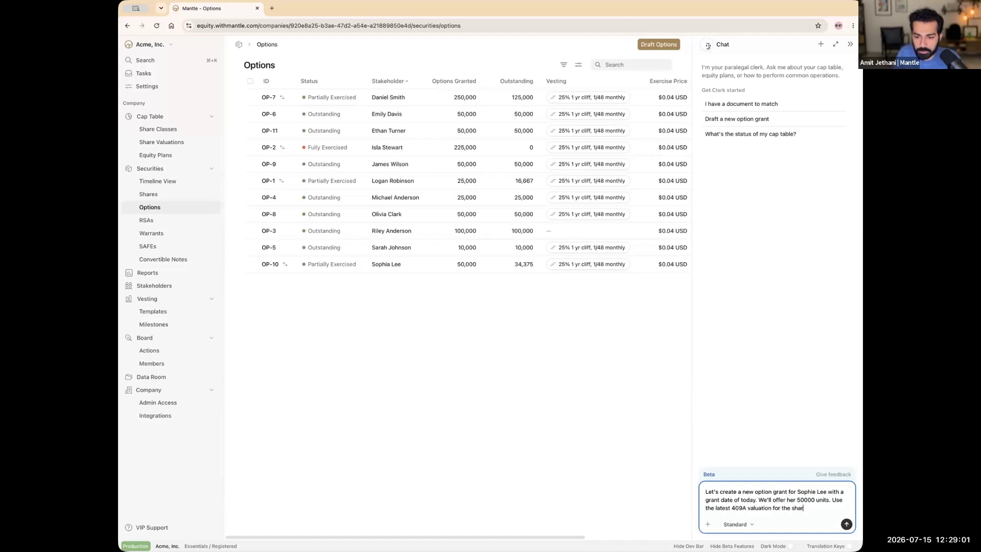
key("BackSpace")
key("BackSpace")
key("BackSpace")
key("BackSpace")
type("e")
type("xercis")
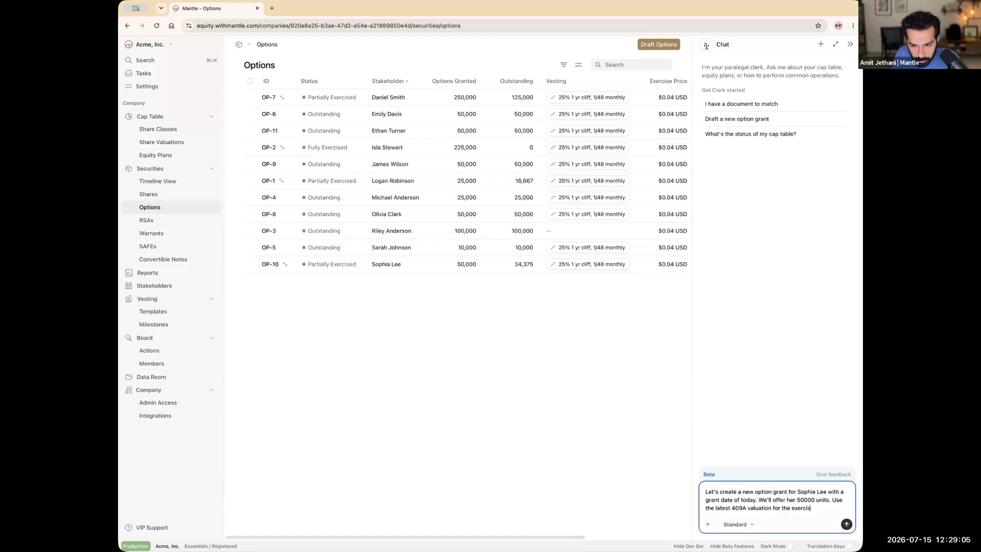
type("e price.")
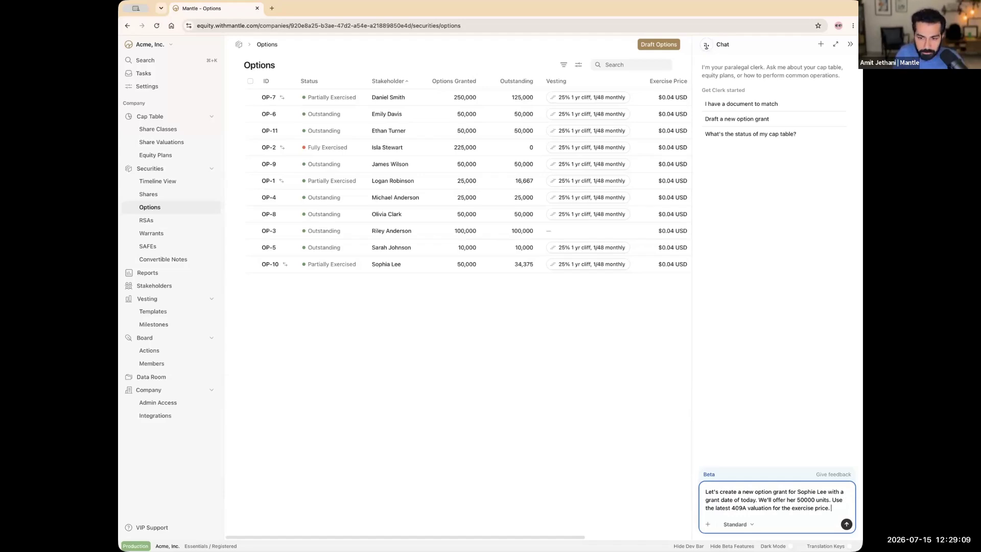
key("Return")
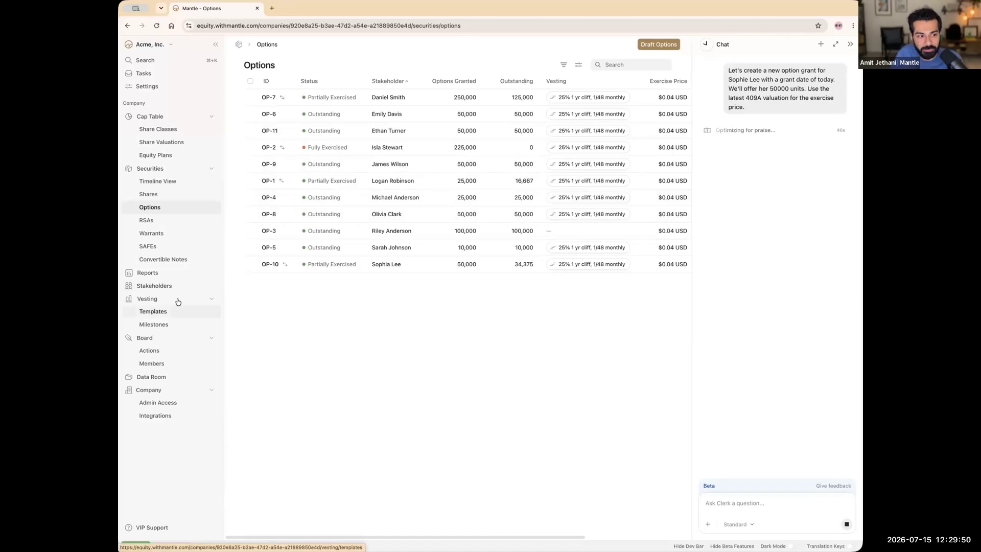
Step: Start a new time-based vesting template
left_click(158, 313)
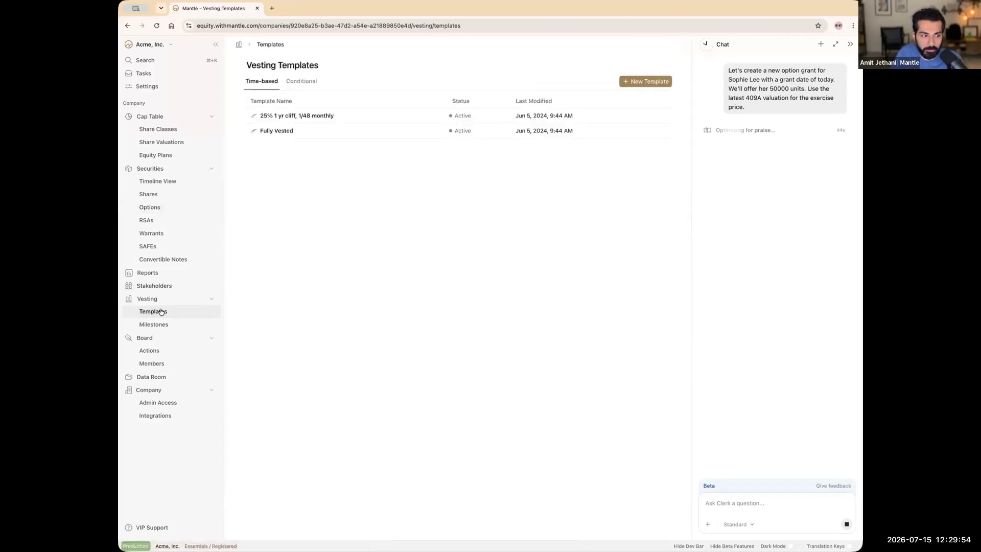
left_click(655, 80)
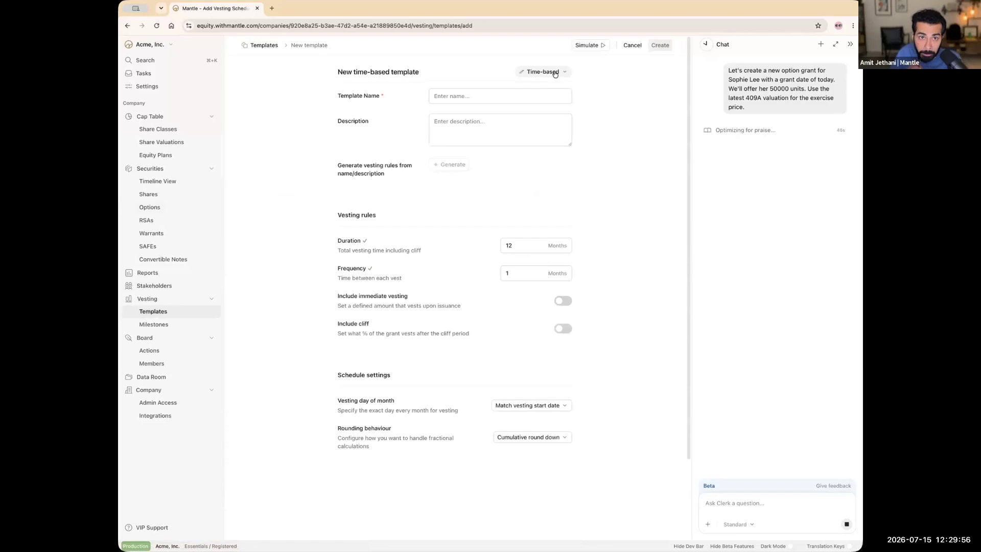
left_click(555, 72)
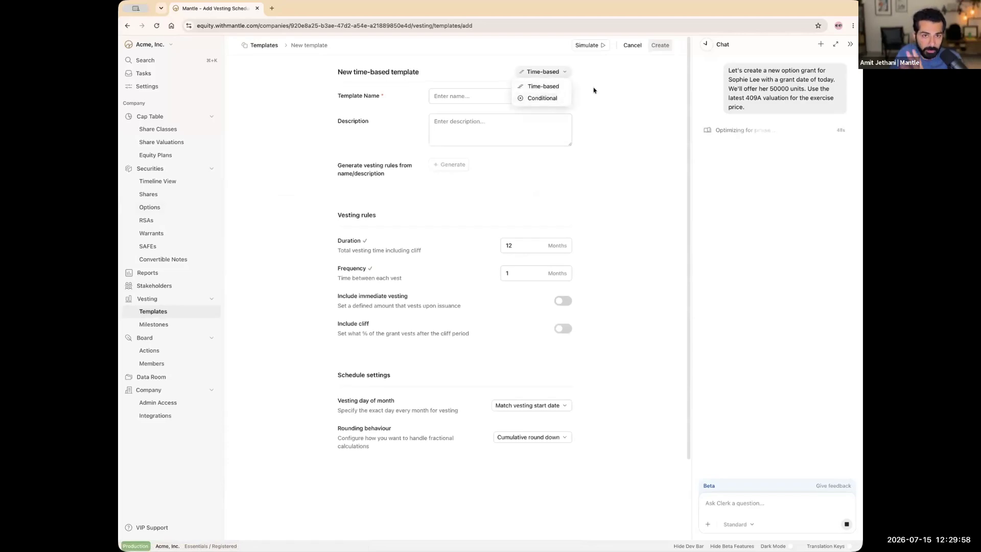
left_click(494, 96)
Step: Name it '1 year cliff, monthly vesting for 5 years', describe it for the employee's grant, and generate rules
left_click(493, 96)
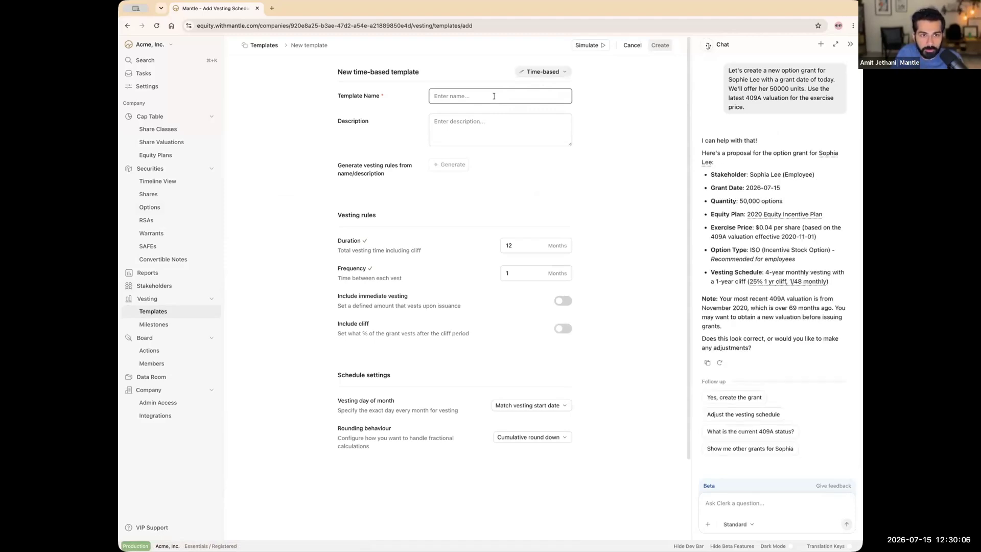
type("1 year cliff, monthly vesting for ")
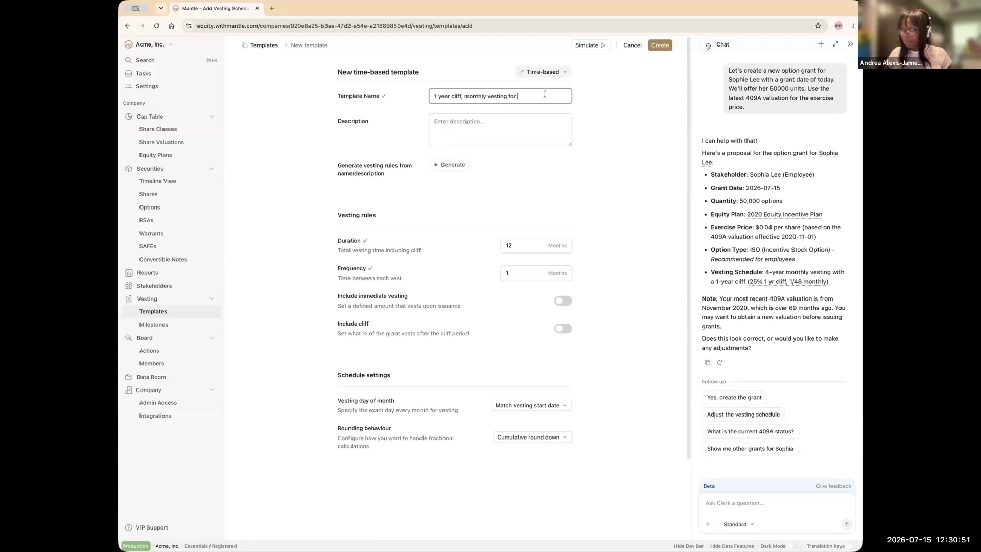
type("5 years")
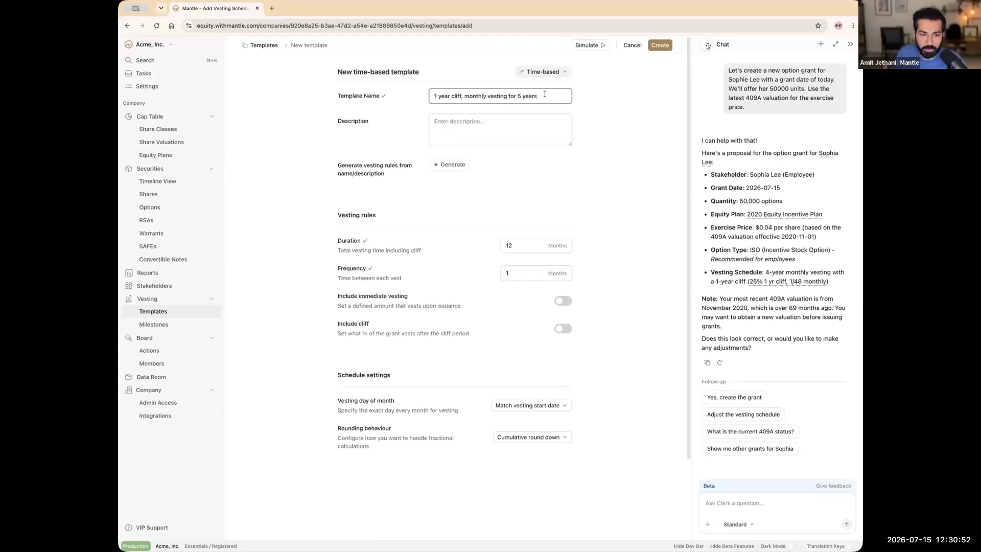
key("Tab")
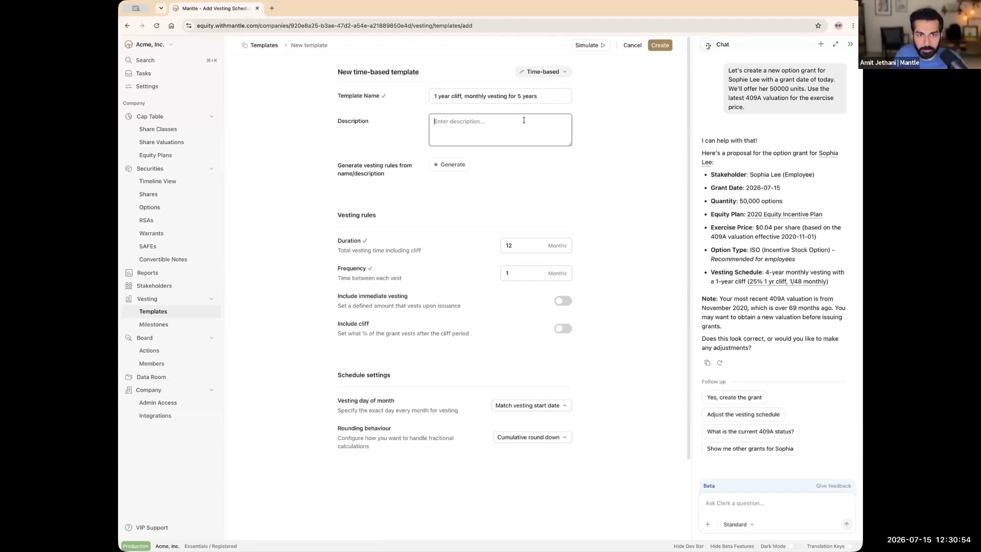
type("For Sophia's new grant.")
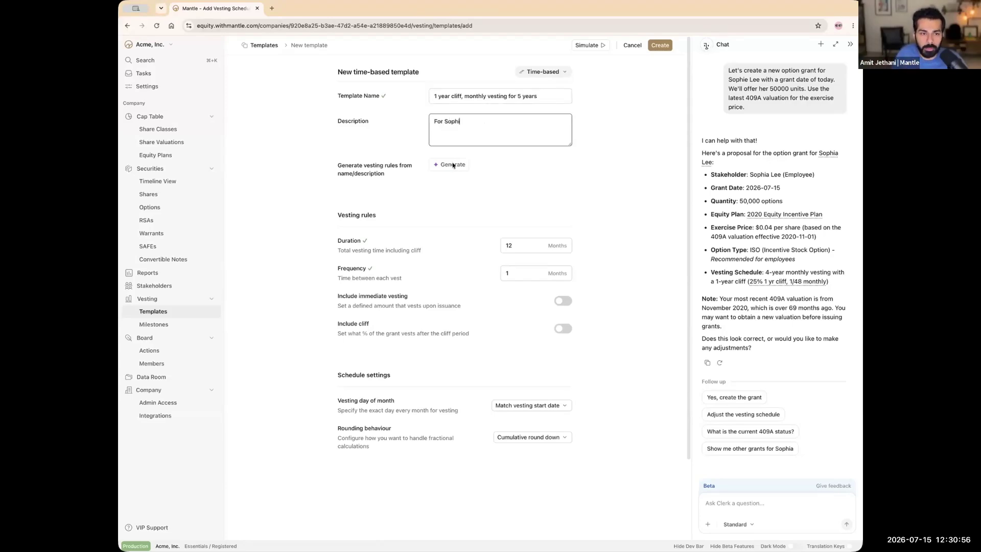
left_click(560, 158)
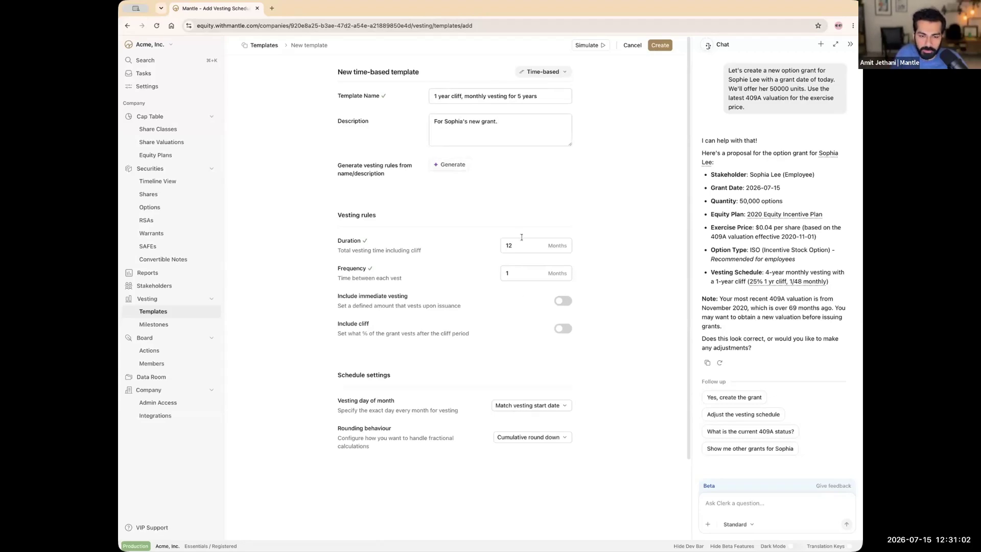
key("Return")
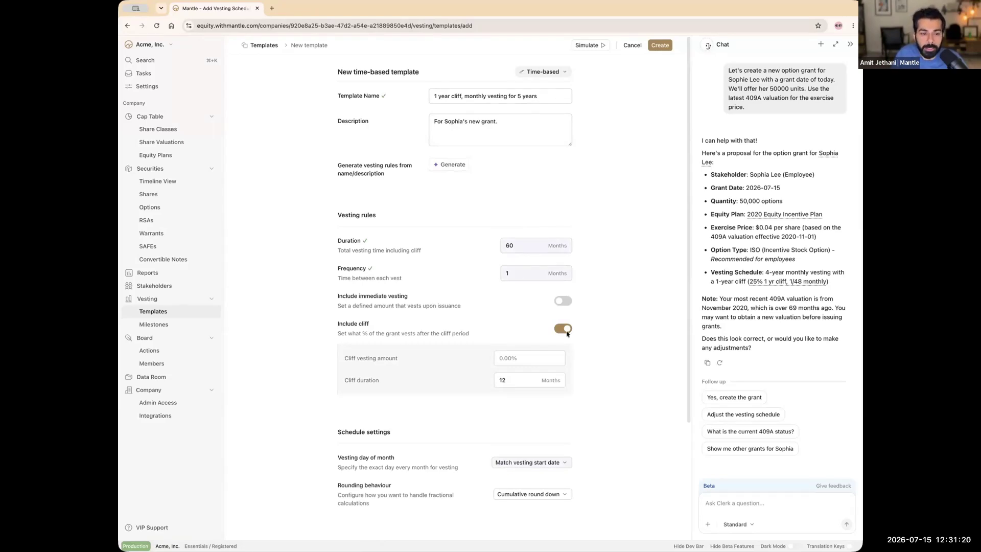
Step: Enter a 20% cliff vesting amount, review vesting day and rounding, and create the template
left_click(514, 360)
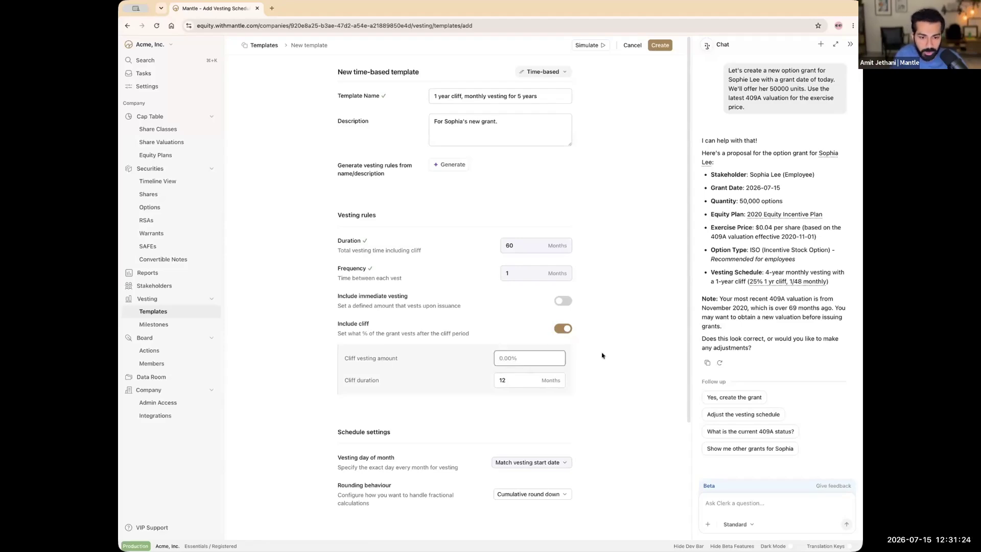
type("20")
scroll(577, 452, "down", 3)
scroll(549, 332, "down", 2)
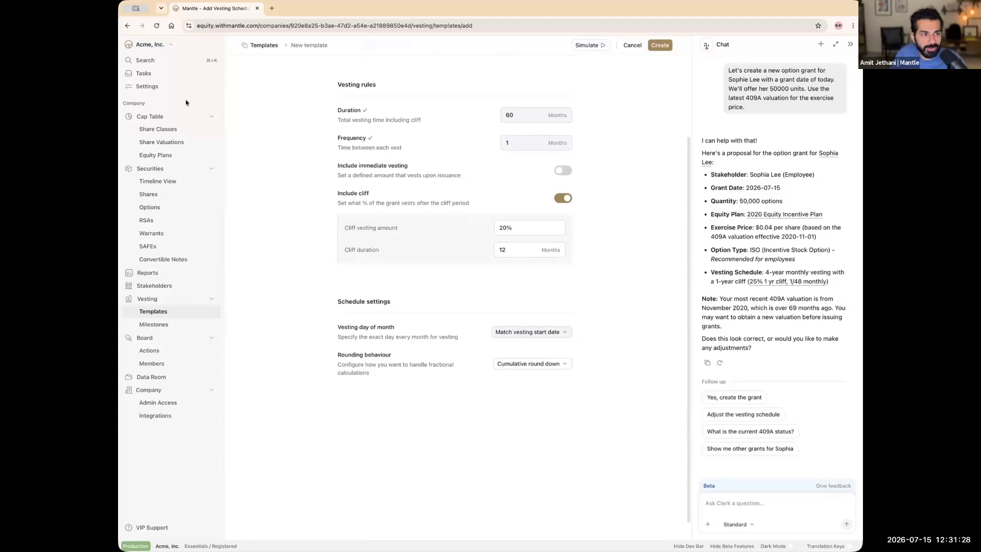
left_click(548, 335)
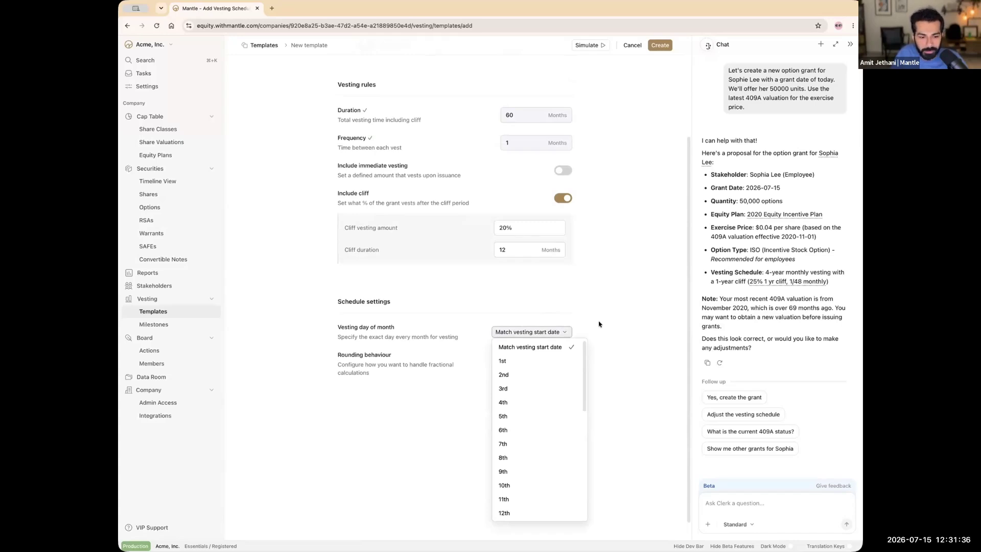
left_click(600, 321)
left_click(545, 367)
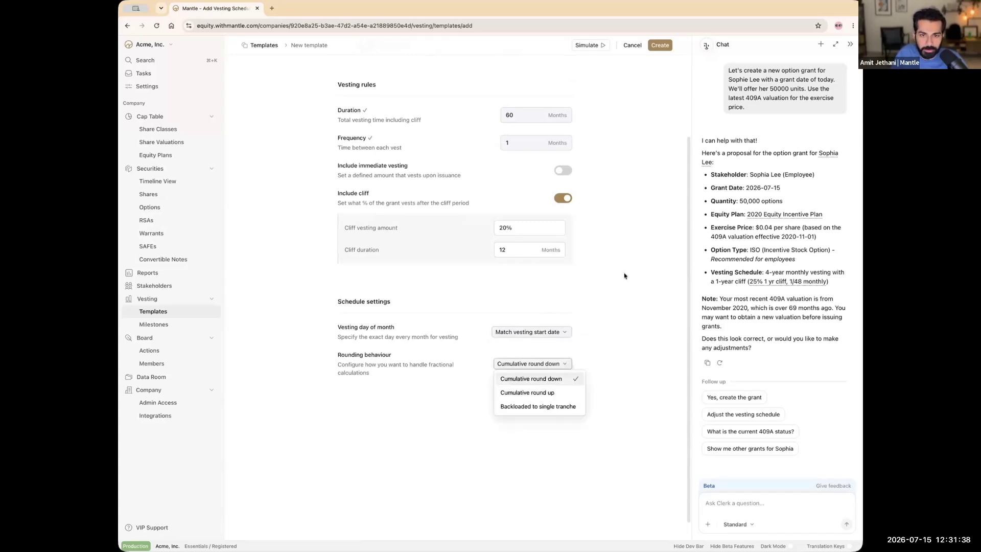
left_click(633, 46)
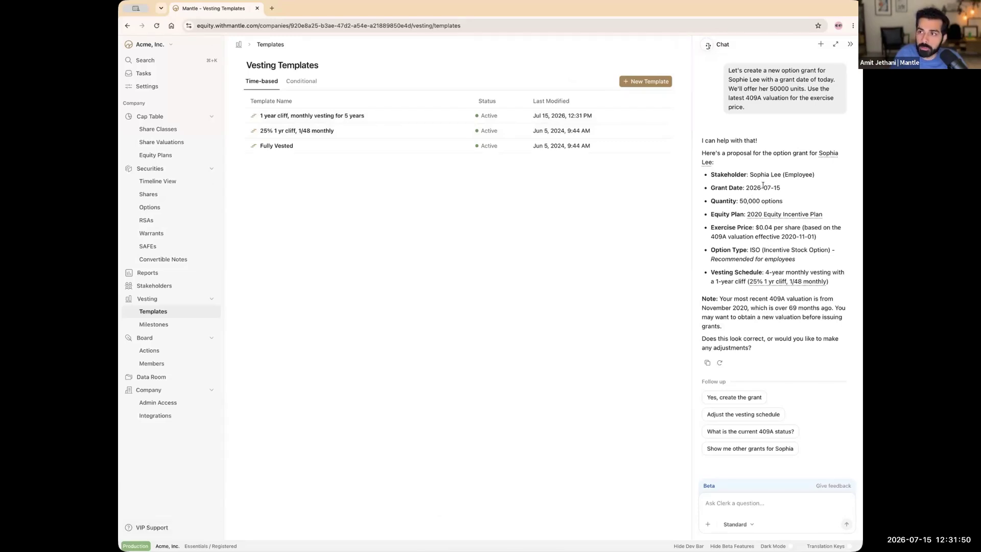
left_click_drag(749, 175, 830, 283)
Step: Highlight the proposed vesting schedule and the outdated 409A note in the assistant's reply
triple_click(820, 275)
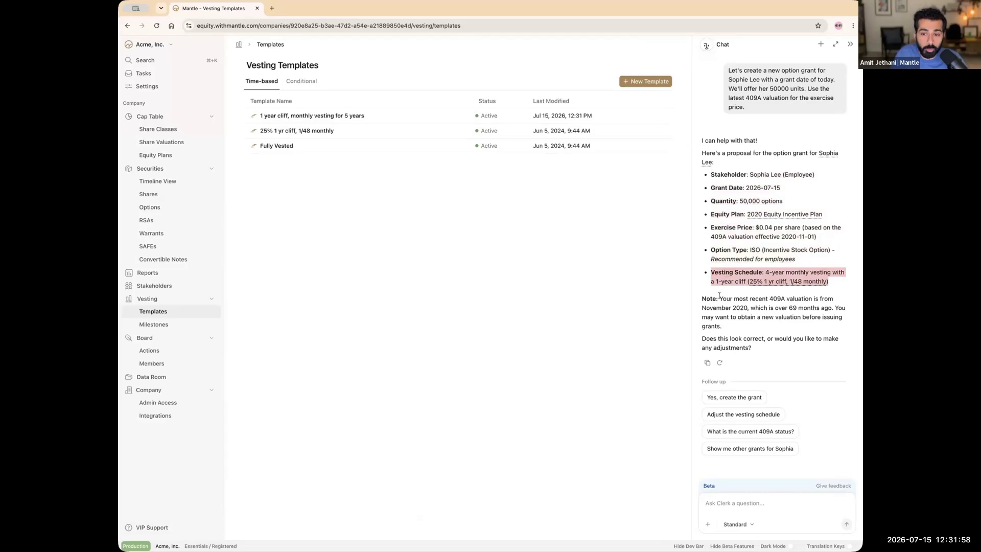
triple_click(775, 331)
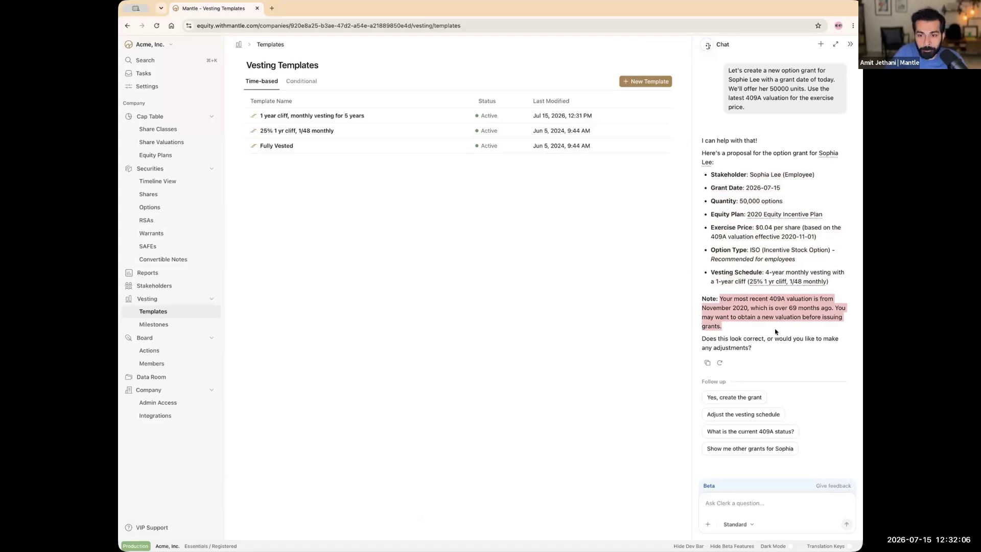
left_click(774, 331)
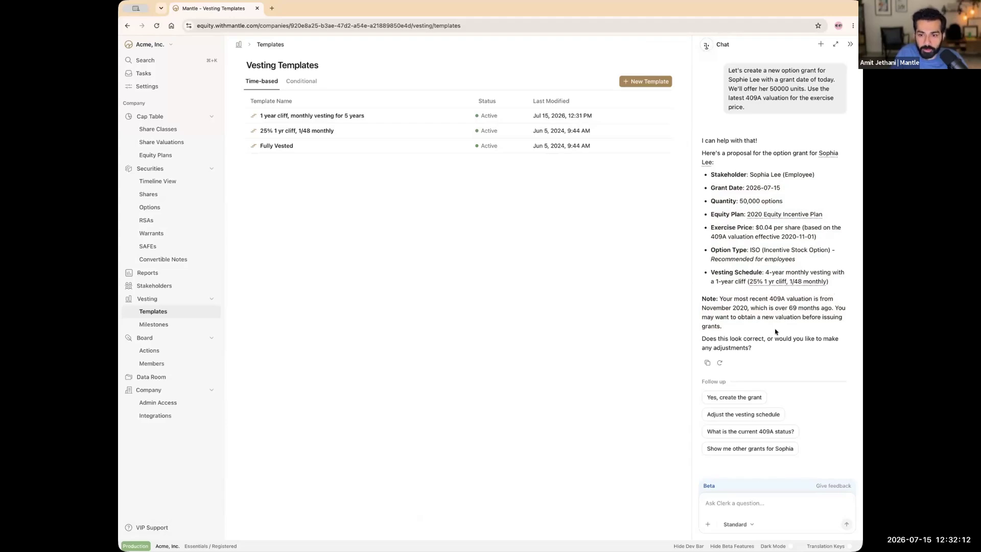
Step: Ask the assistant to use 1 year cliff, monthly vesting for 5 years and generate the draft
left_click(748, 510)
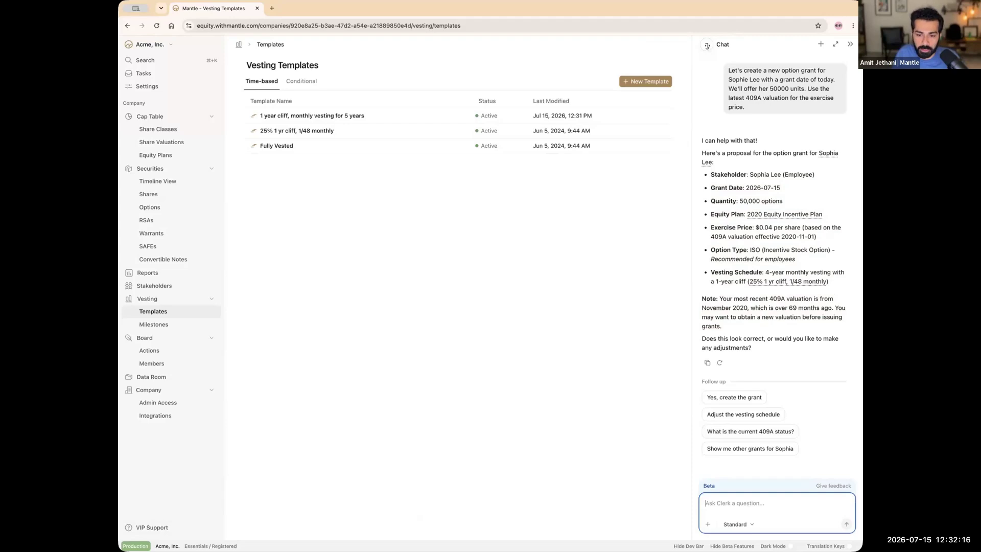
type("change the vesting schedule to ")
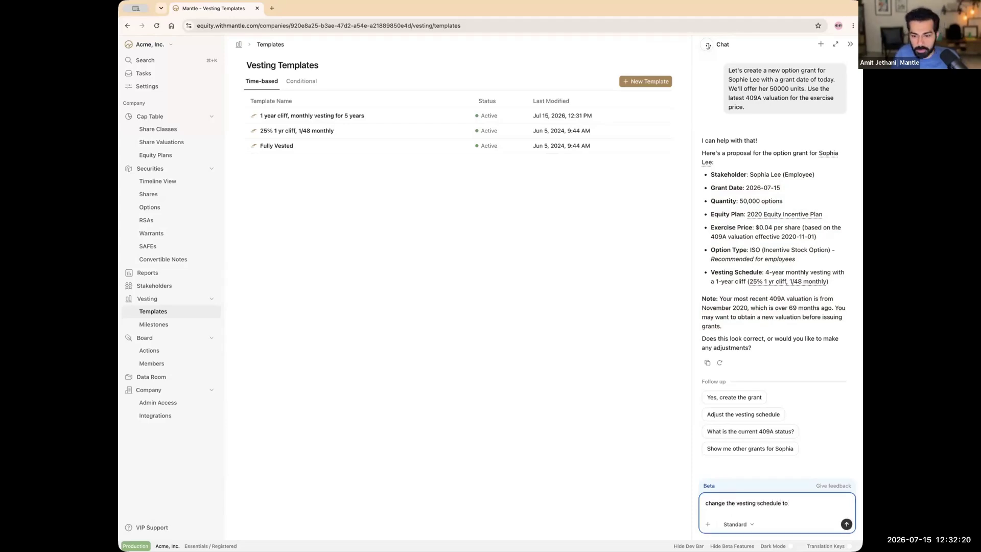
type("1 year cliff, mo")
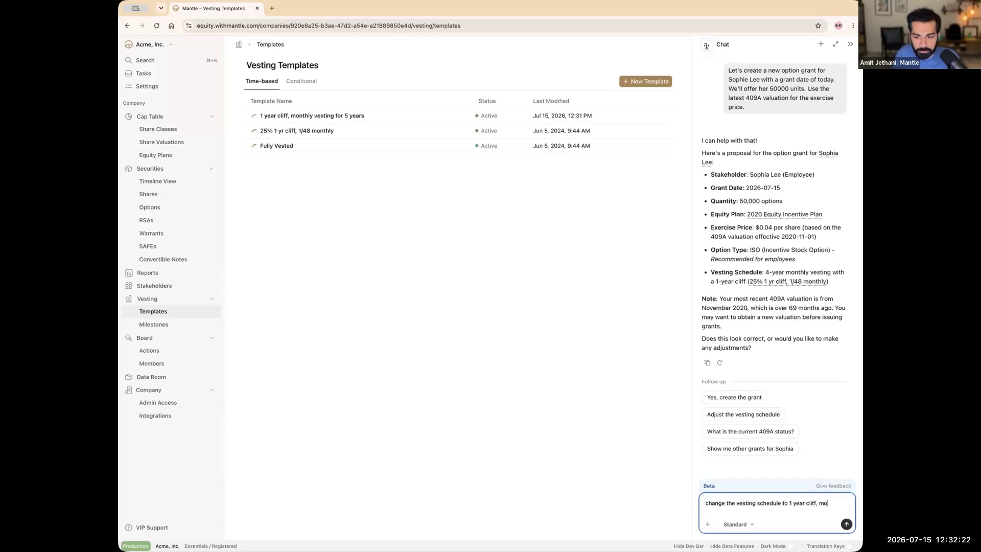
type("nthly vesting for ")
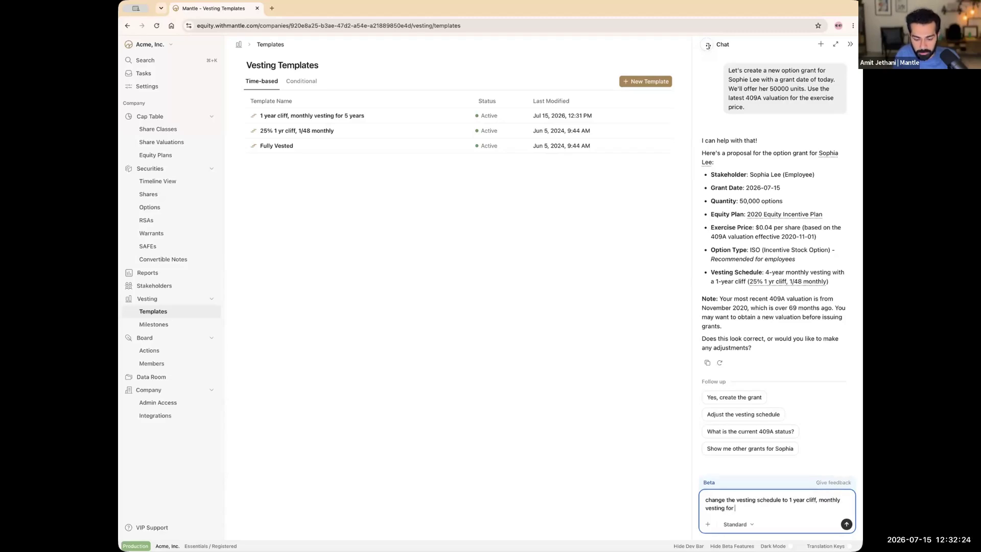
type("5 years and generate the draft")
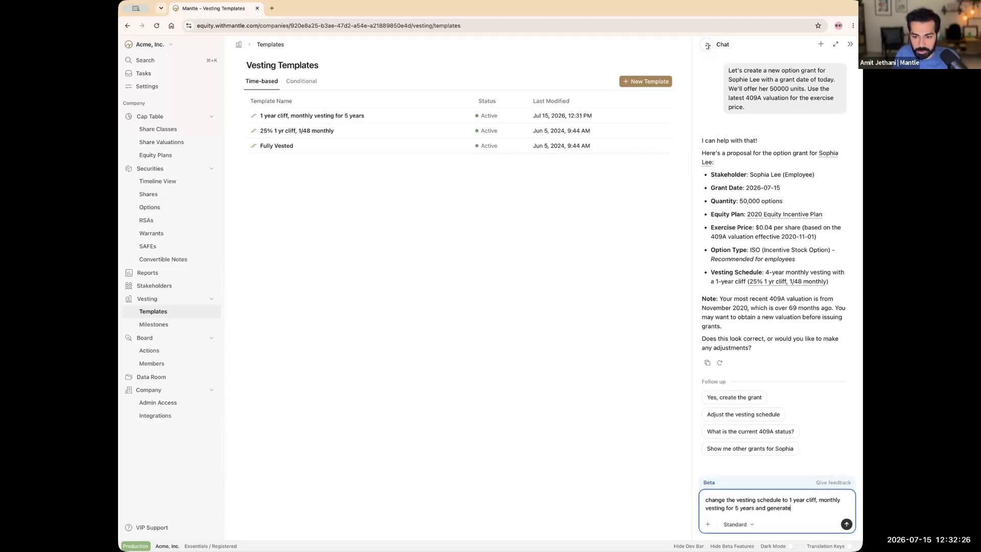
key("Return")
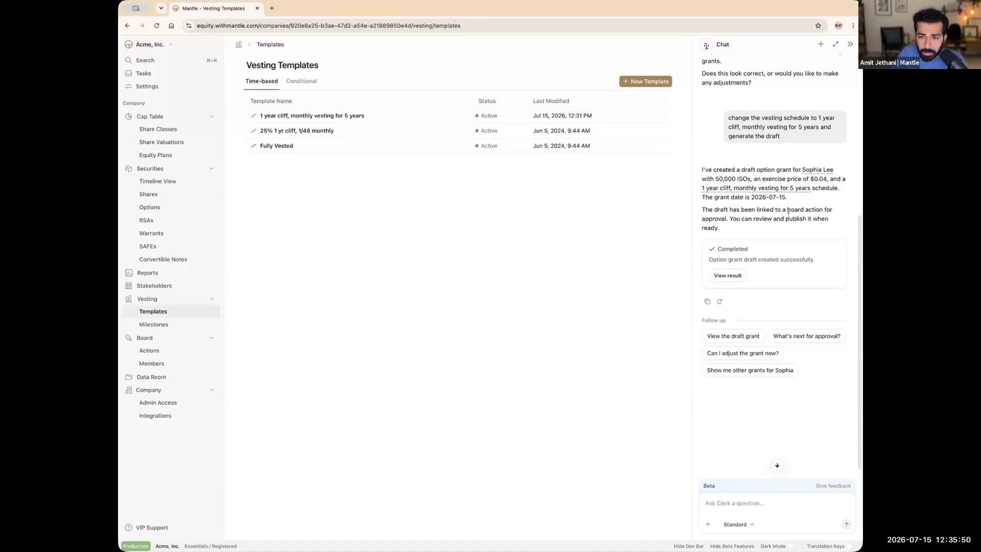
Step: Open the newly created draft grant from the assistant's confirmation
left_click_drag(721, 169, 831, 177)
left_click(831, 177)
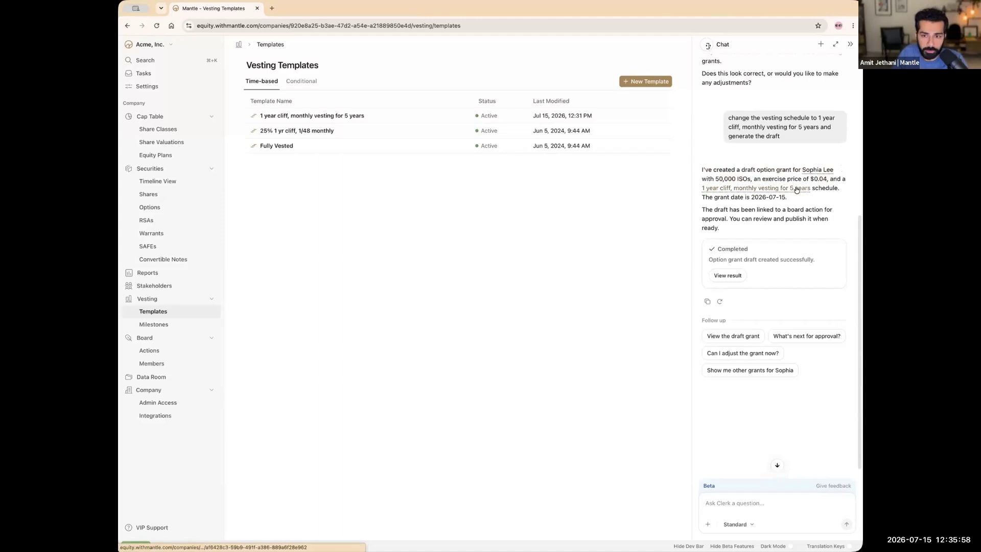
left_click(727, 276)
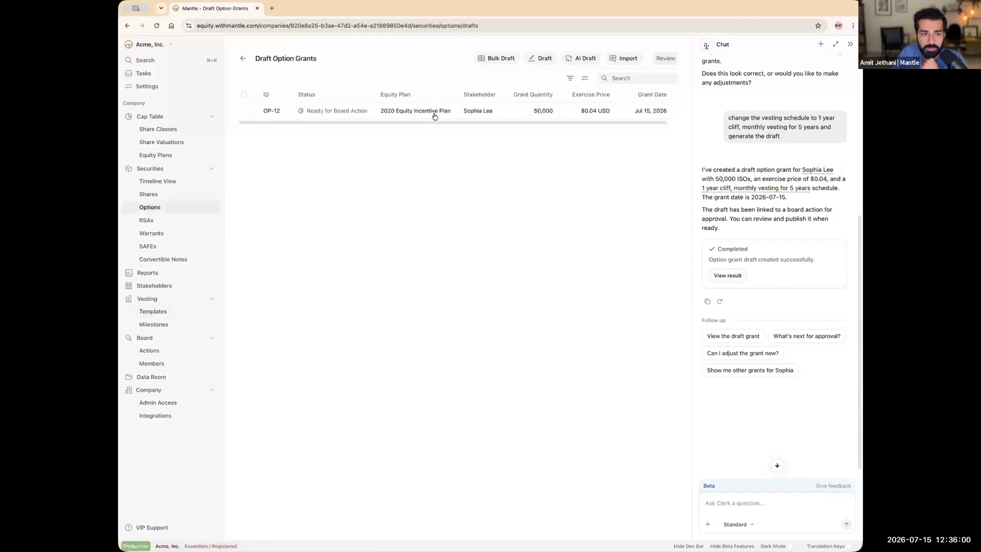
Step: Review draft grant OP-12's details, then return to the Option Drafts list
left_click(434, 116)
scroll(608, 251, "down", 7)
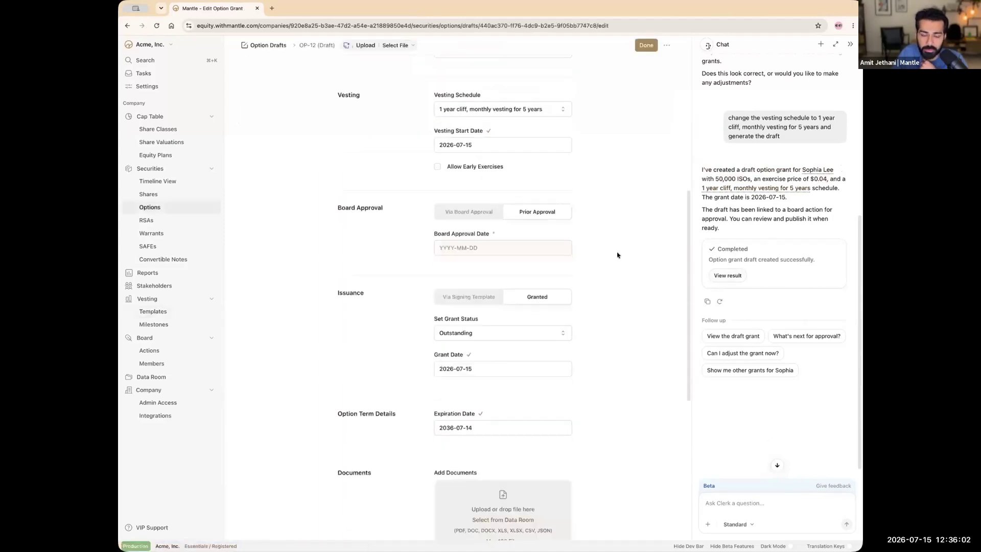
scroll(613, 256, "down", 6)
scroll(608, 274, "up", 8)
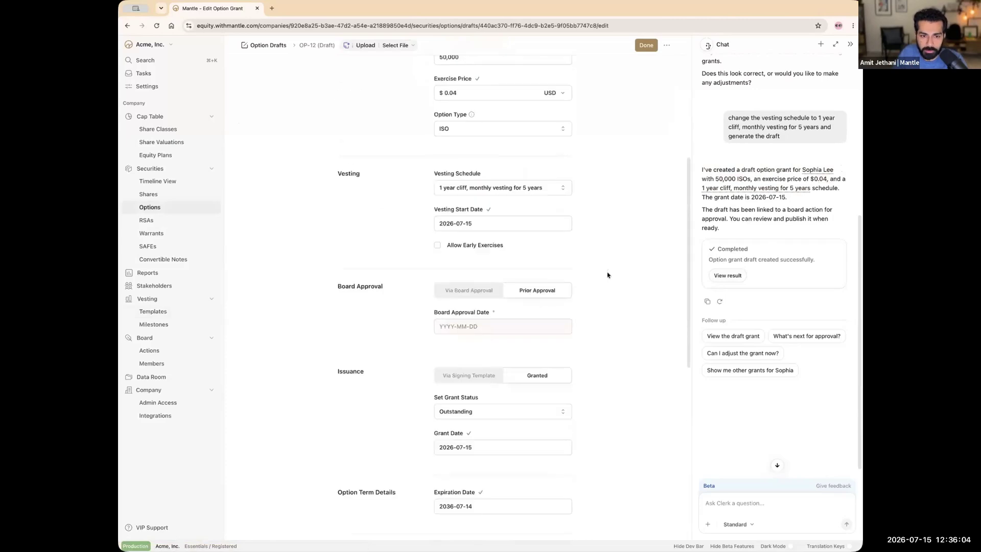
scroll(608, 274, "up", 1)
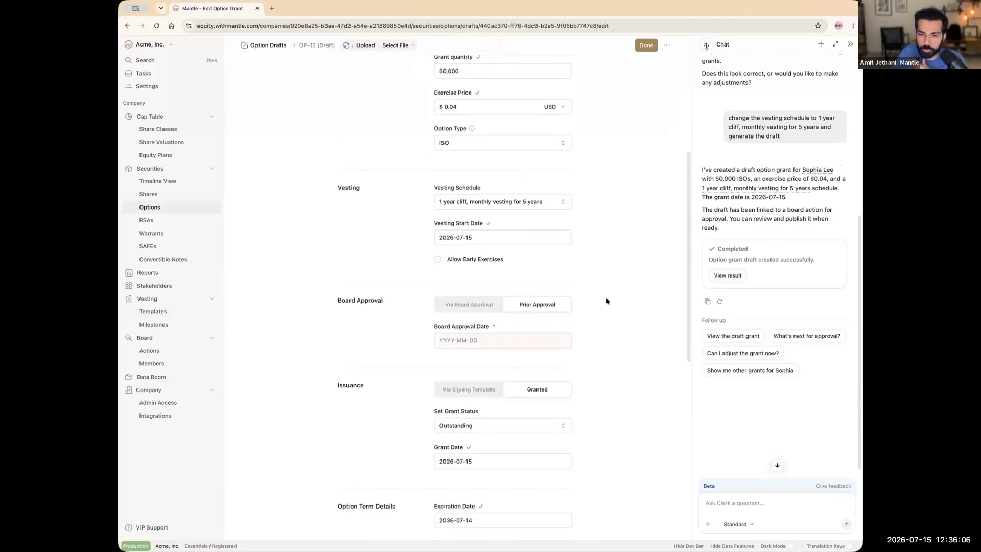
scroll(604, 299, "up", 5)
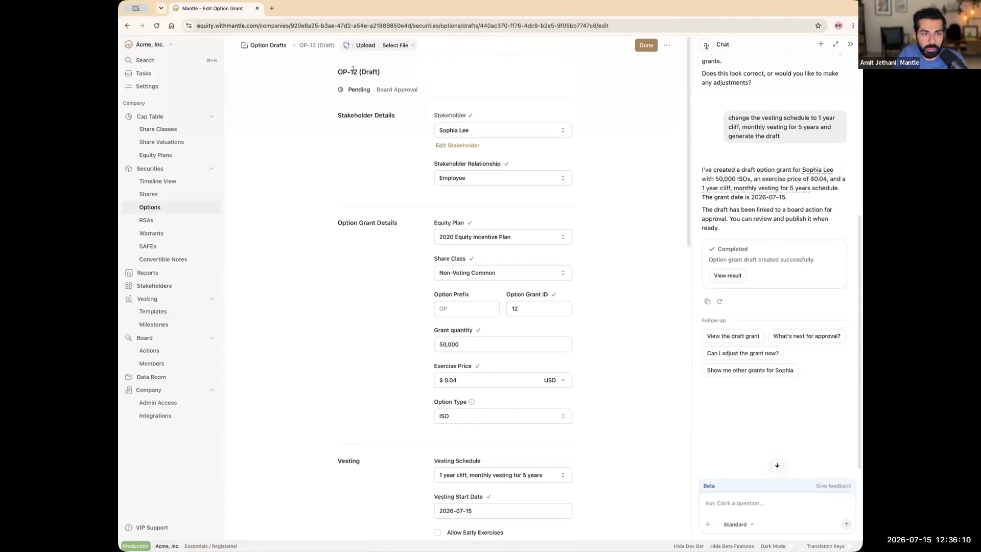
left_click(269, 45)
Step: Ask the assistant for another grant for the employee dated today, without a vesting schedule
left_click(754, 502)
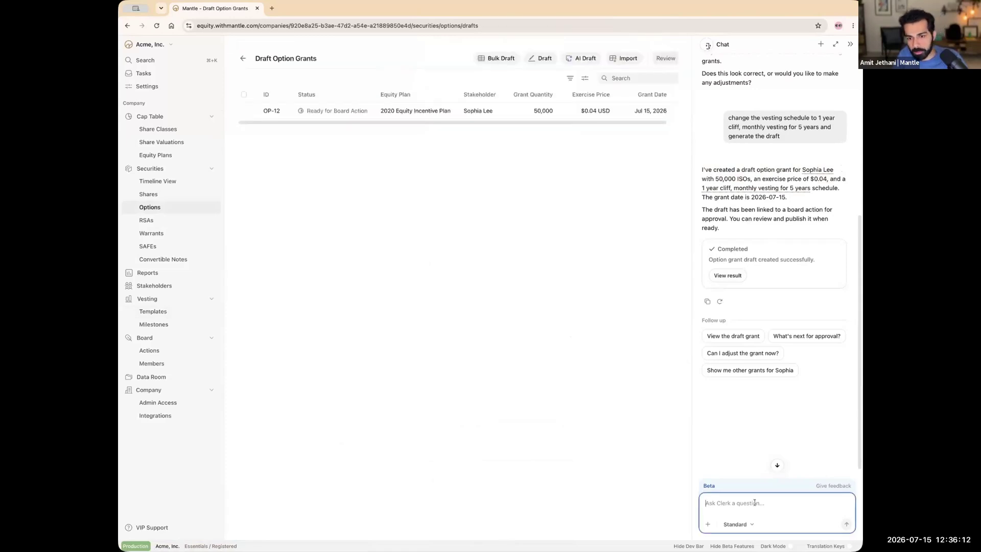
type("create a new g")
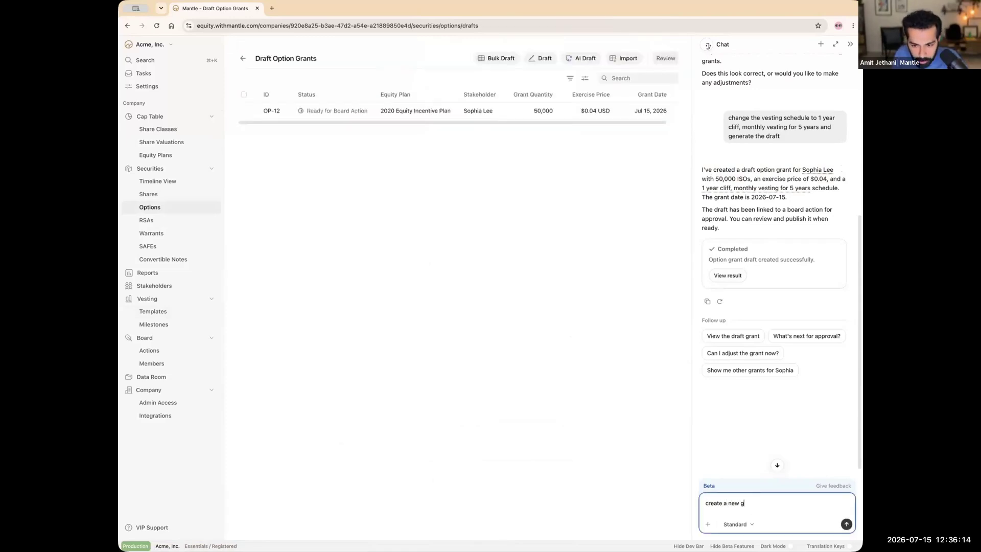
type("rant for Sophi")
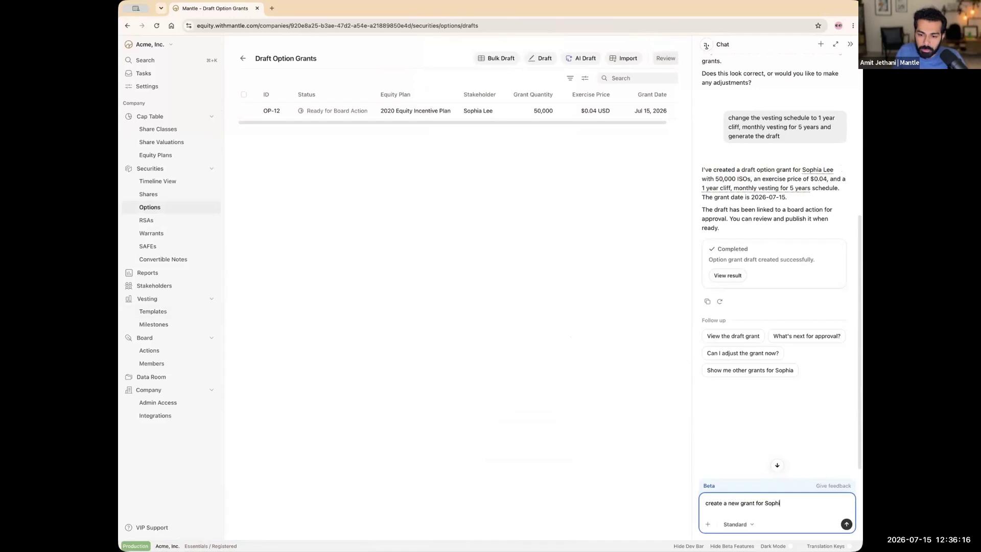
type("a also w")
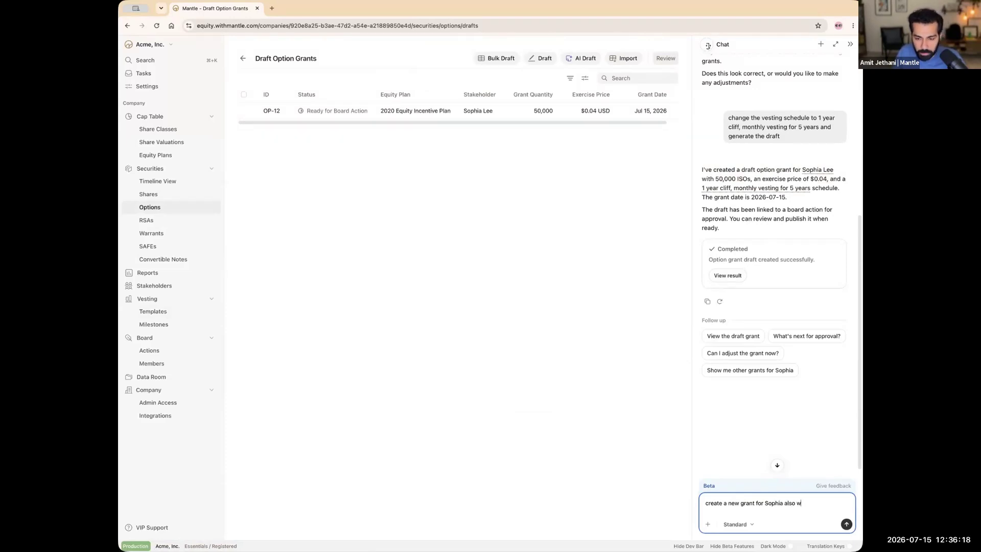
type("ith a grant date of to")
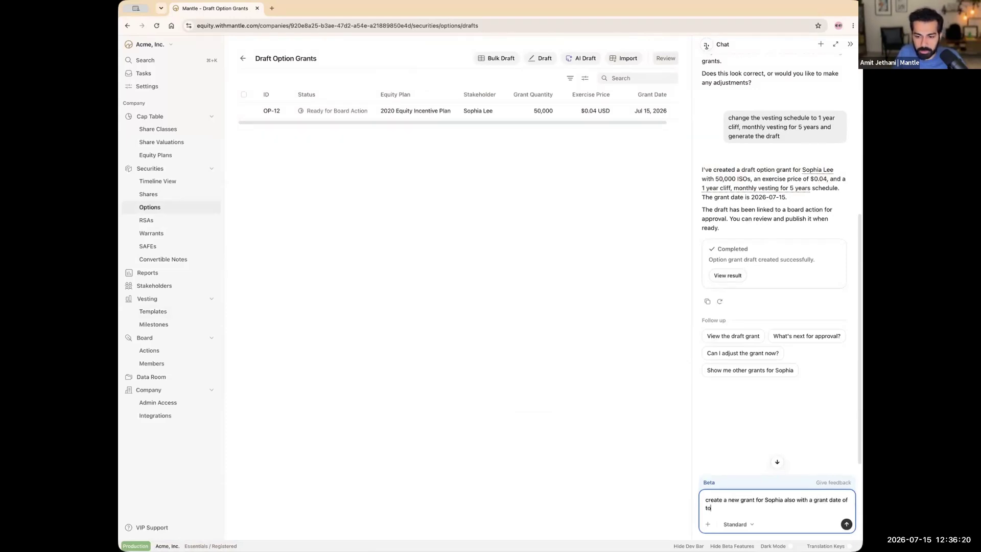
type("day but ")
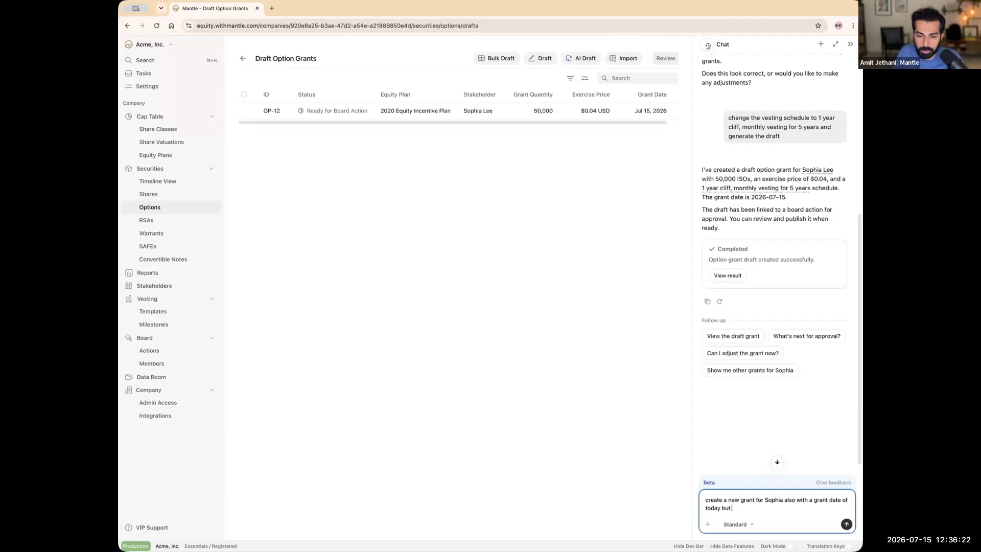
type("leae.e the")
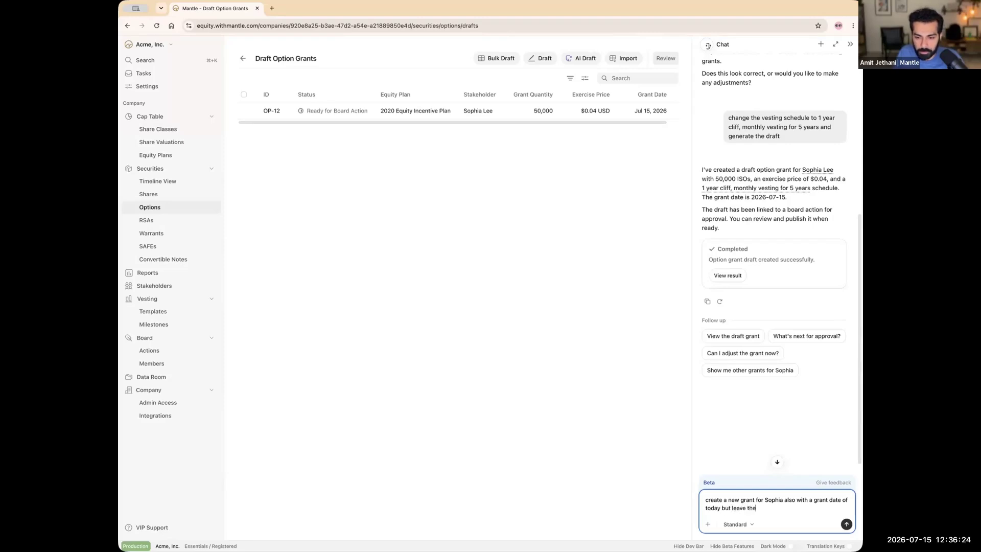
type(" vesting schedule blank")
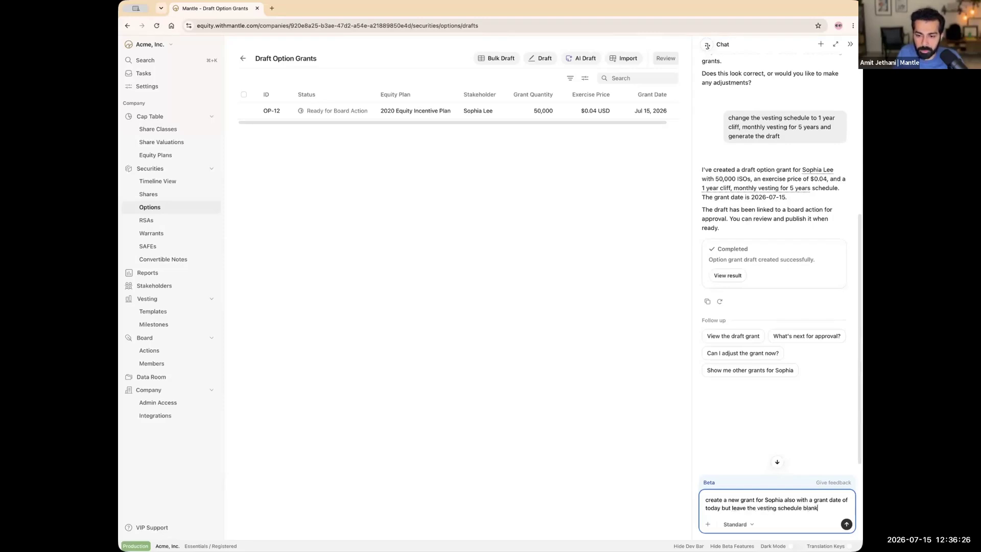
key("Return")
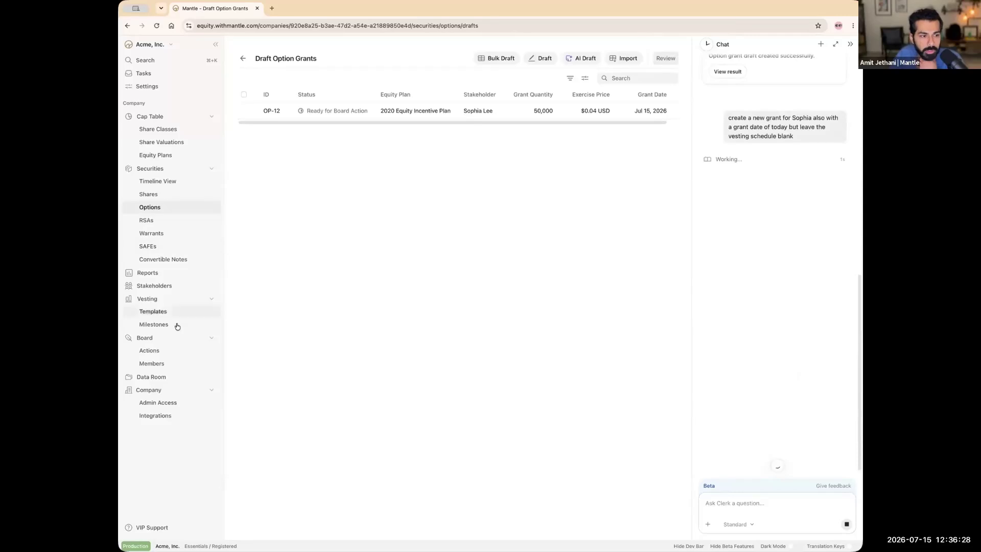
Step: Start a new conditional vesting template
left_click(173, 323)
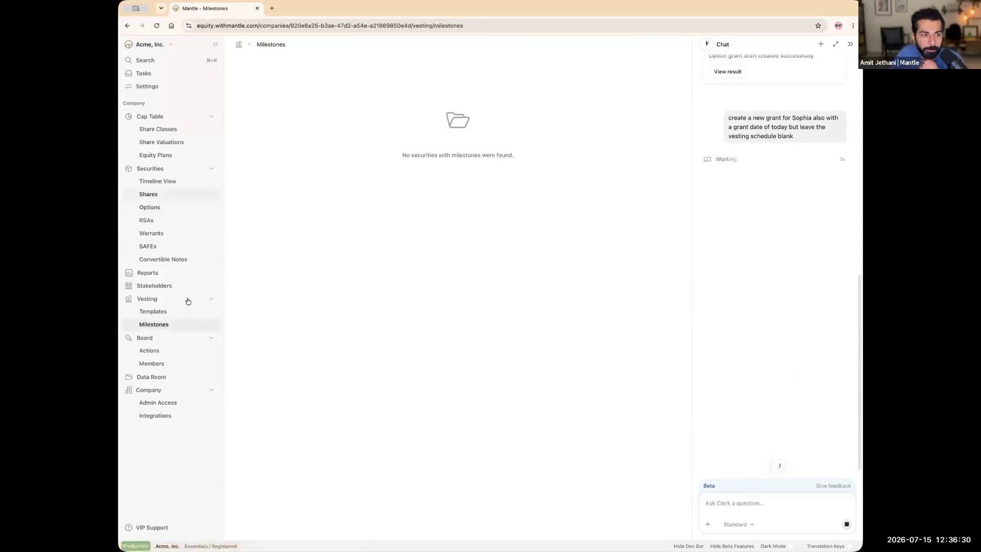
left_click(164, 311)
left_click(301, 81)
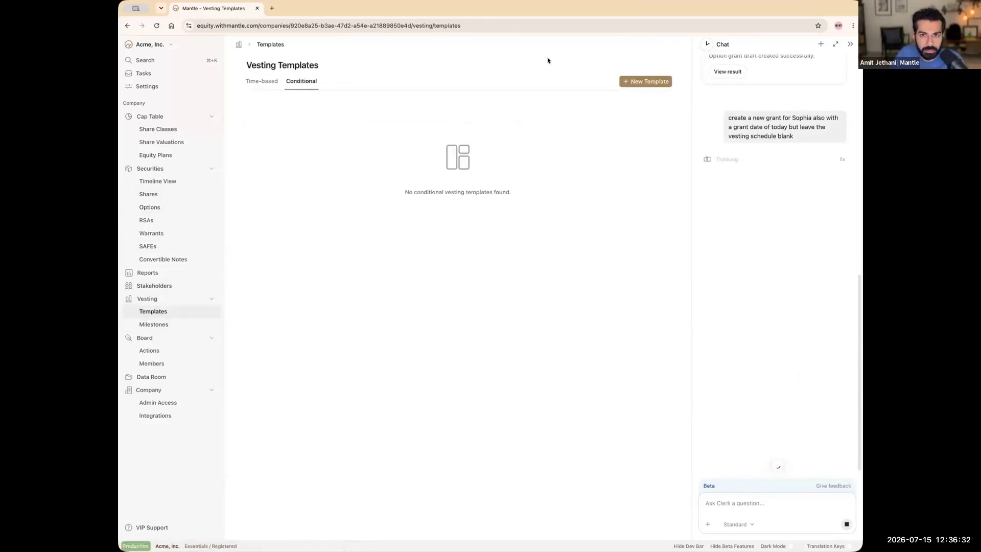
left_click(663, 83)
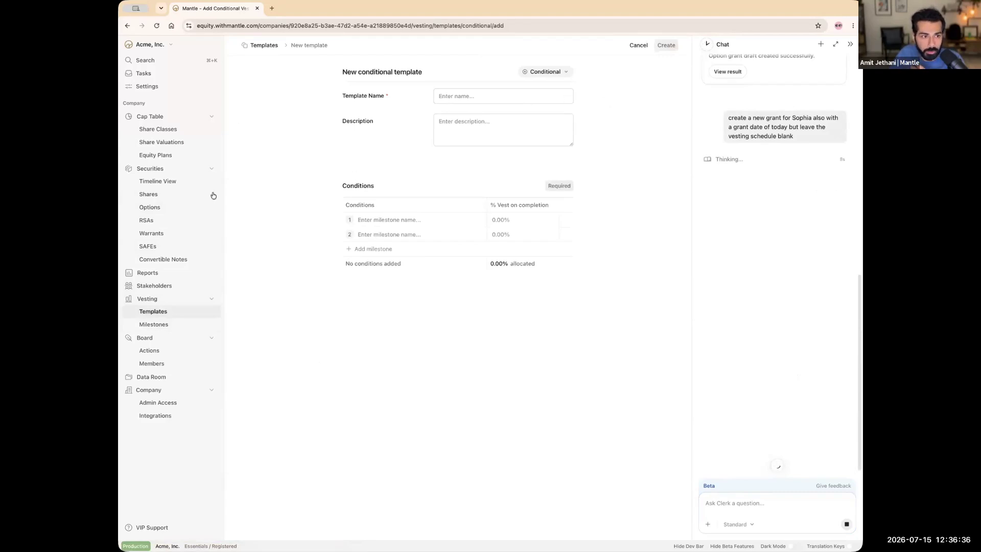
Step: Name it 'ARR target' with description '$1M ARR in the next 12 months (expiry date: July 15, 2027)'
left_click(465, 95)
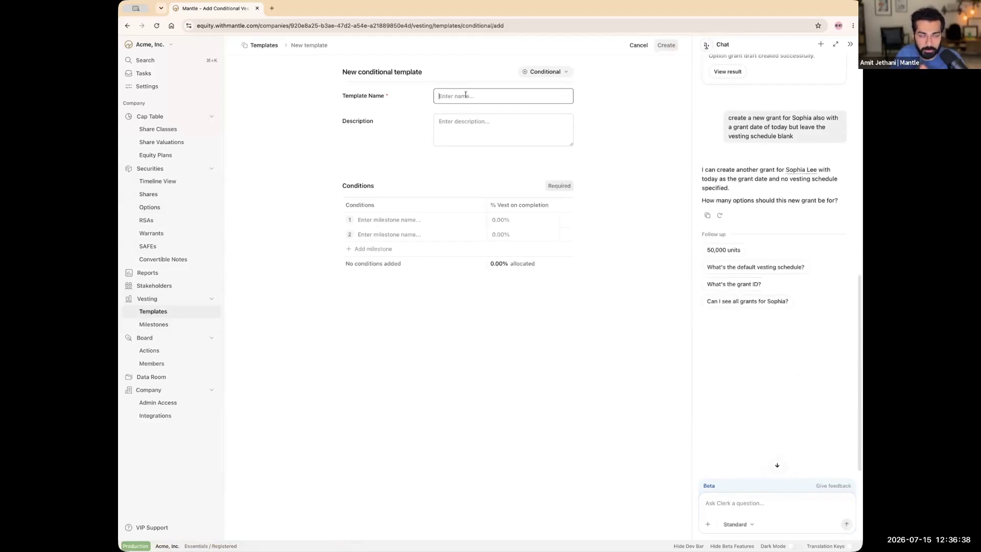
type("ARR tar")
type("get")
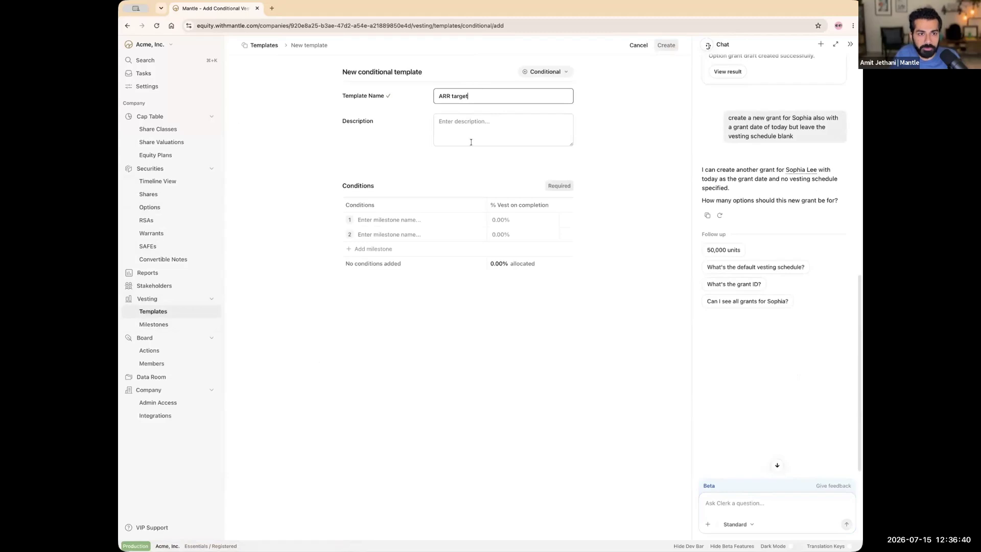
left_click(470, 142)
type("$1M ARR")
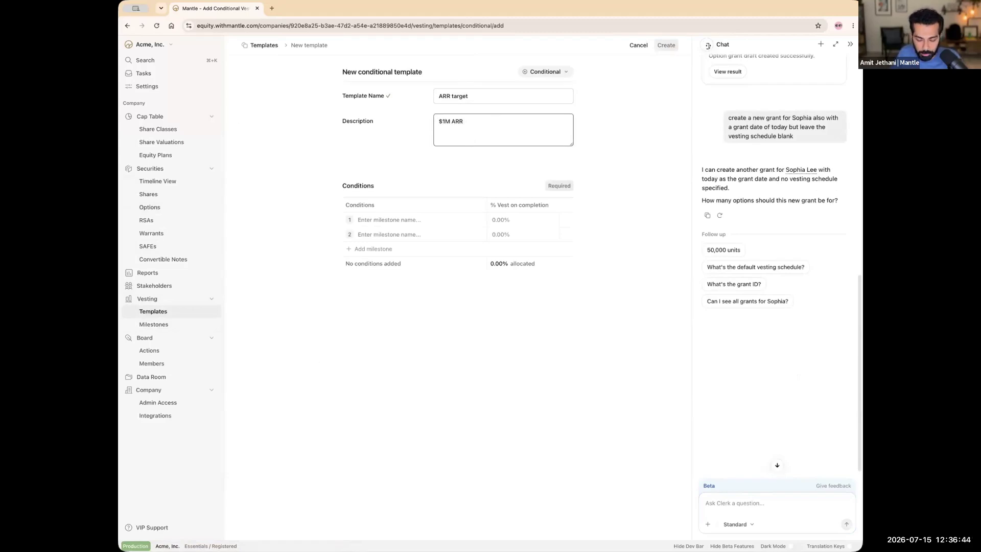
type(" in the ne")
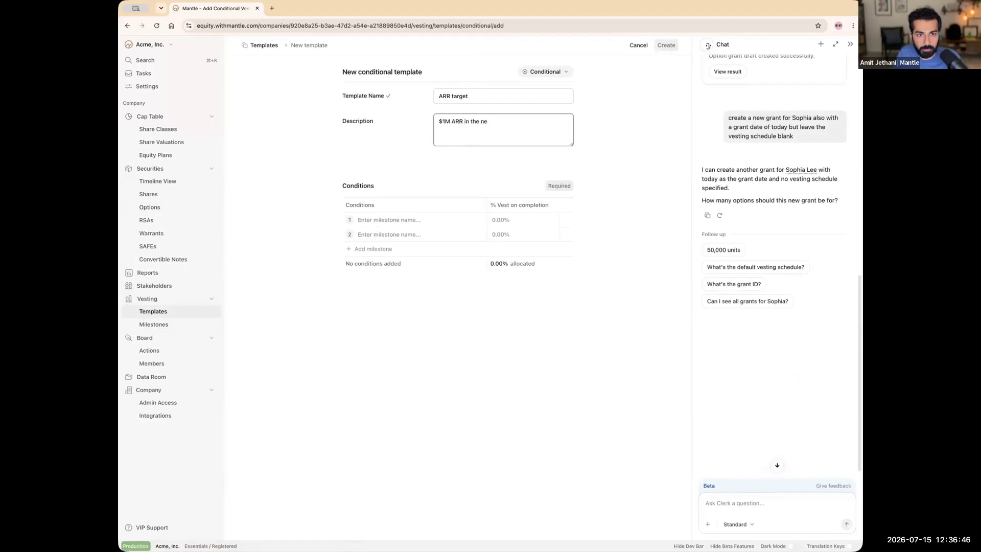
type("xt 12 months (expi")
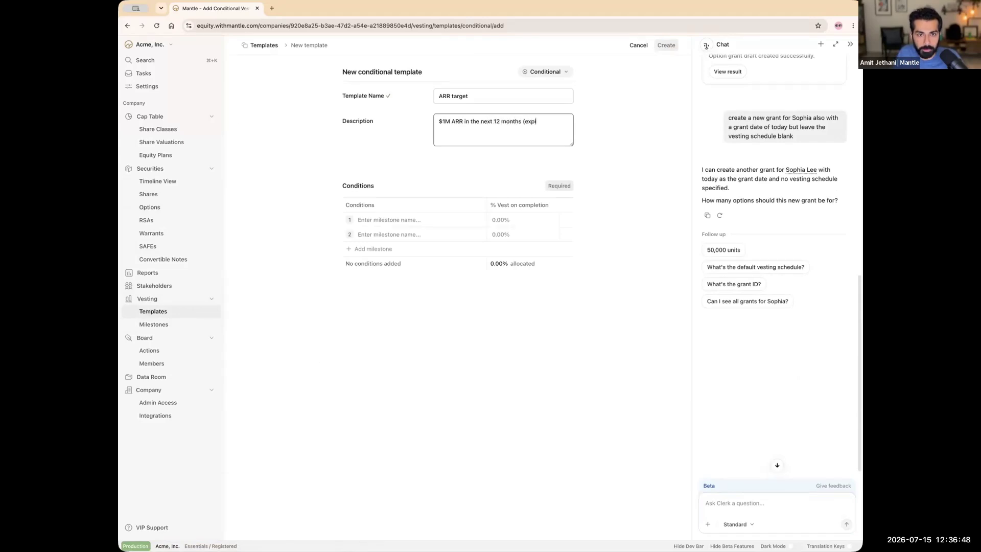
type("ry date: Ju")
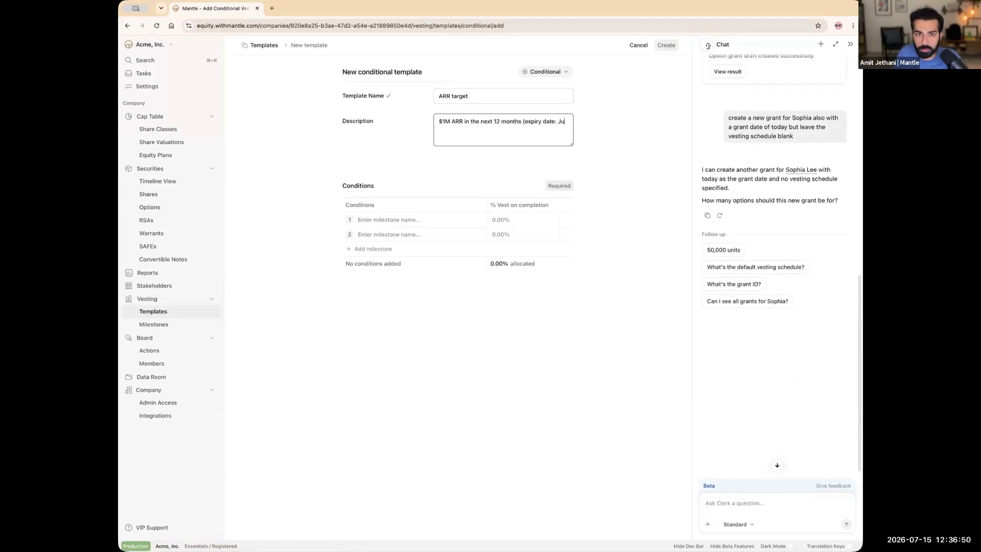
type("ly 15, 202")
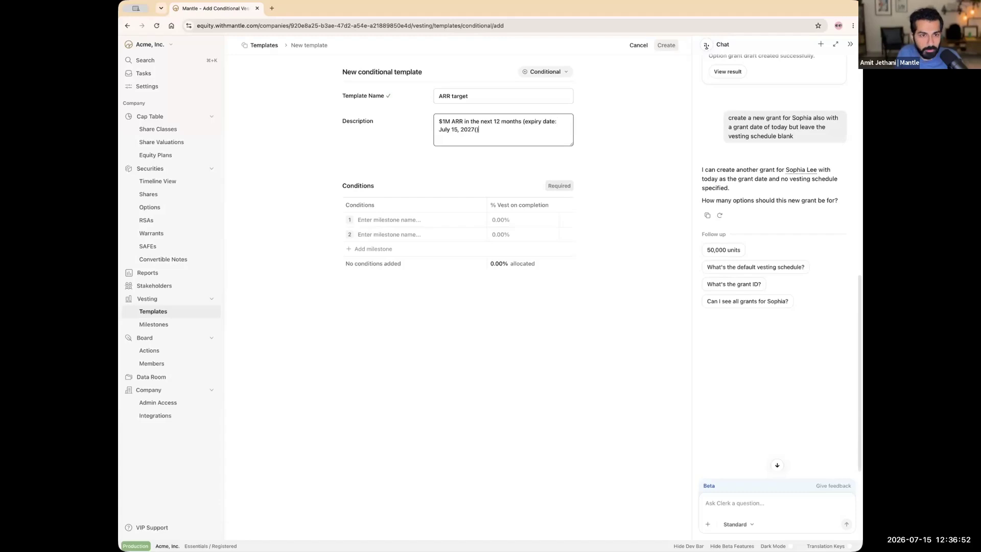
type("7)")
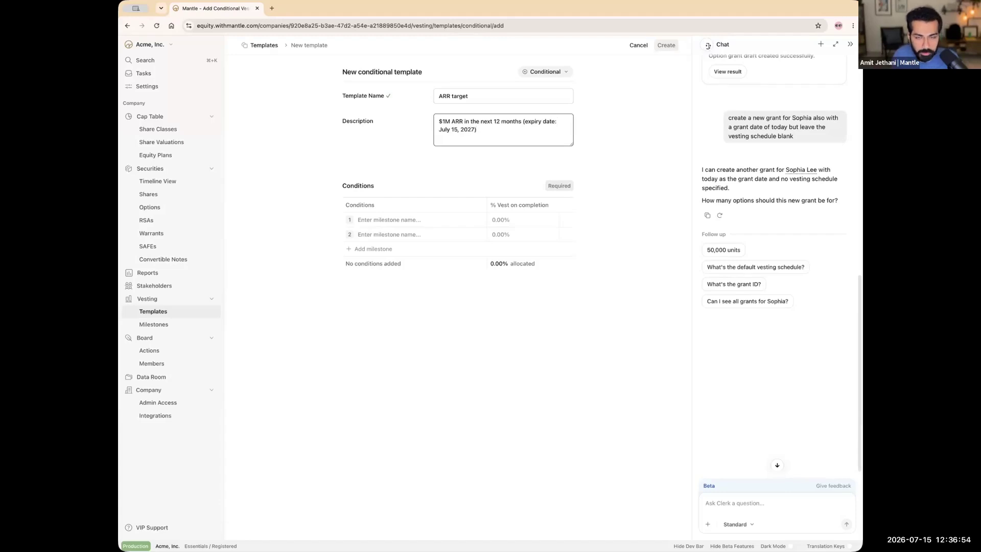
left_click(505, 164)
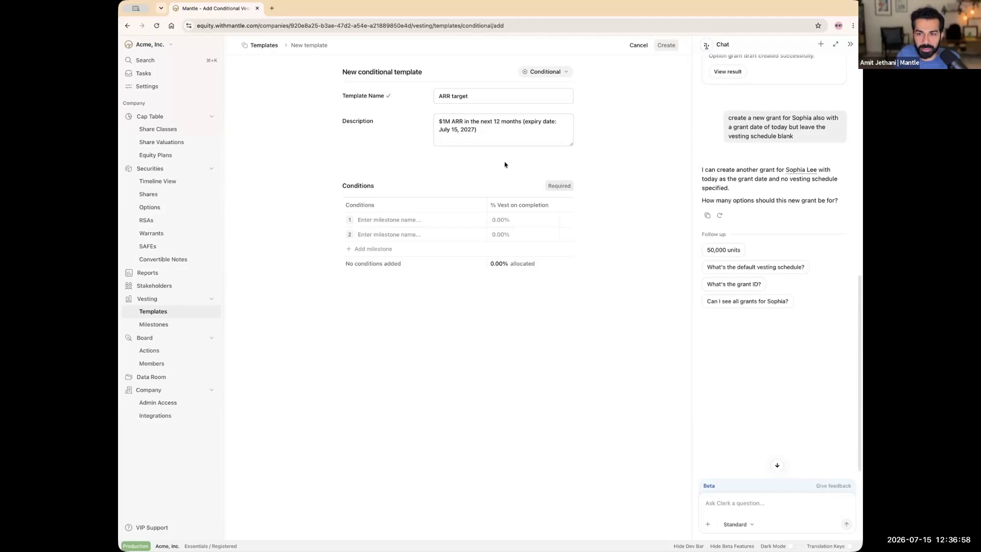
Step: Add the $1M, $2M and $5M ARR milestone rows
left_click(415, 218)
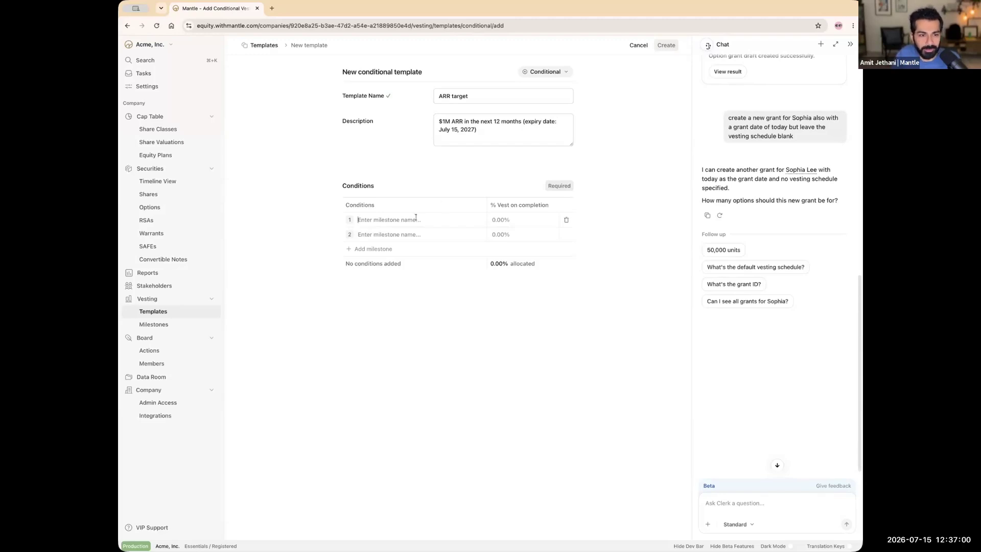
type("$1M ARR")
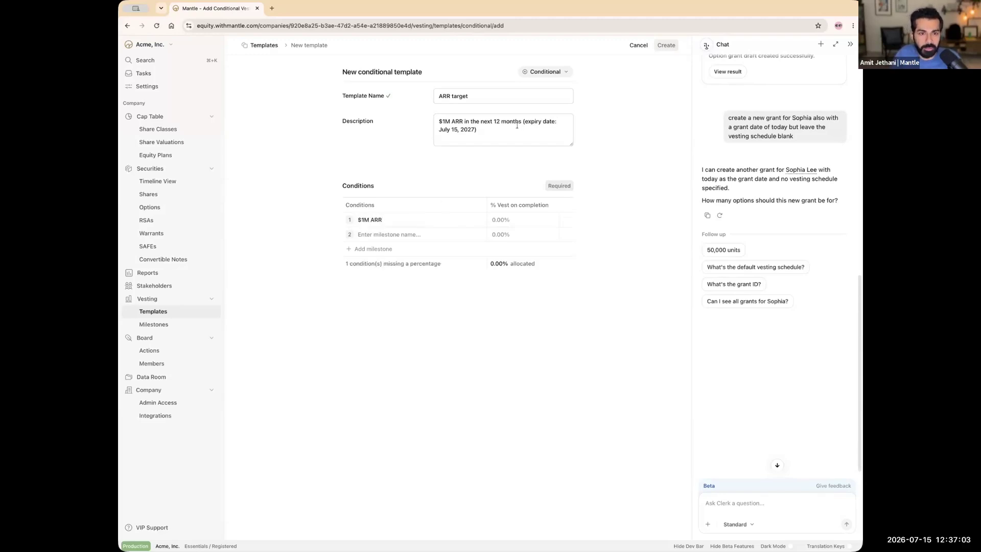
left_click(517, 125)
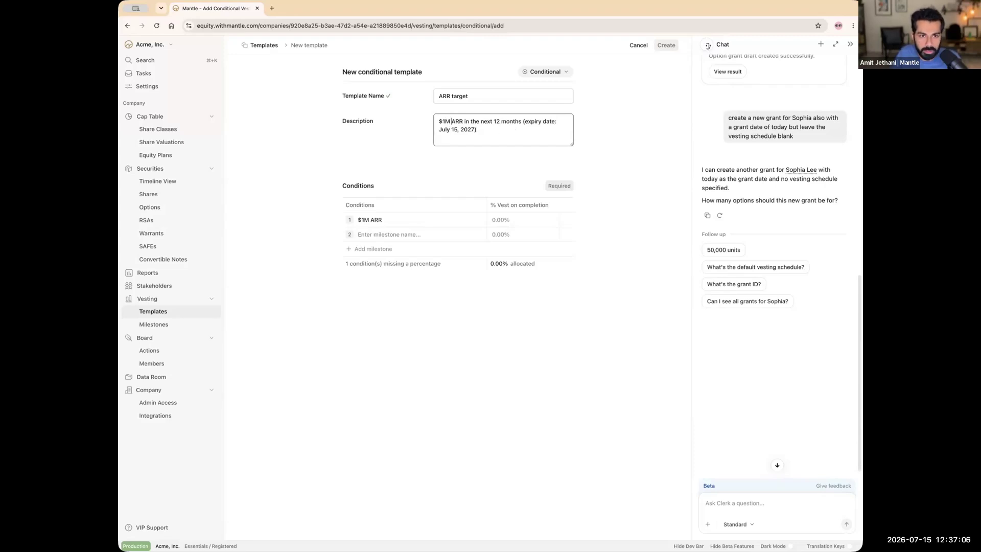
type("-5")
left_click(452, 192)
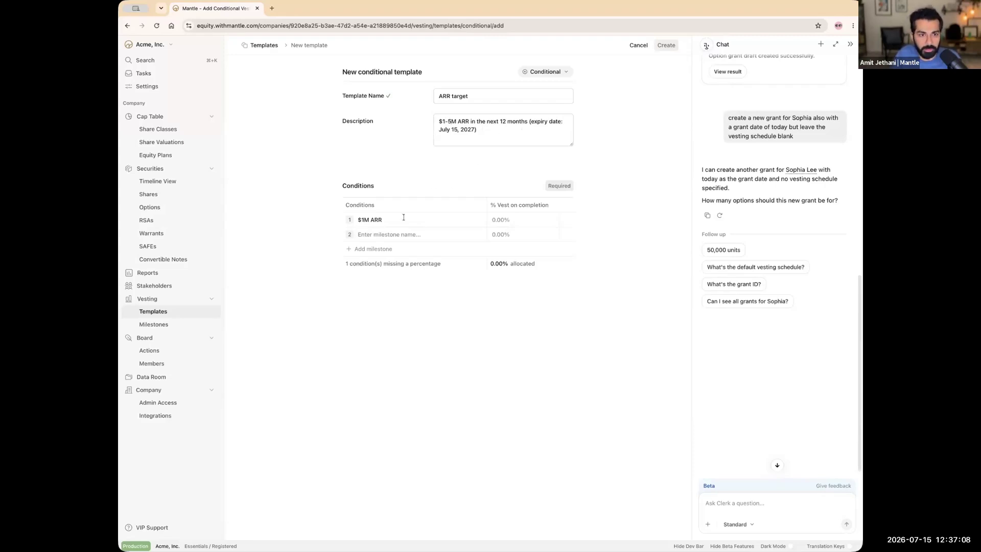
type("$2")
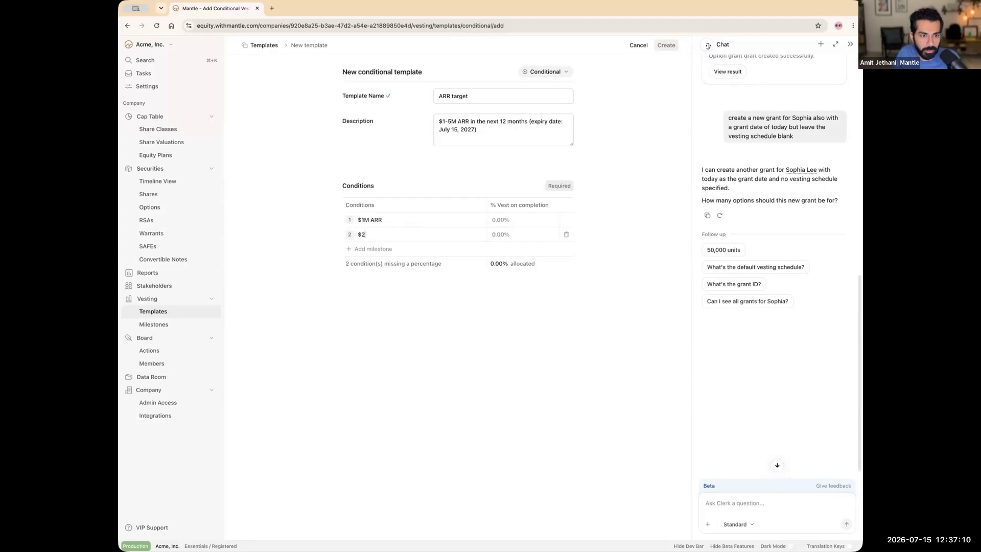
type("M ARR")
key("Return")
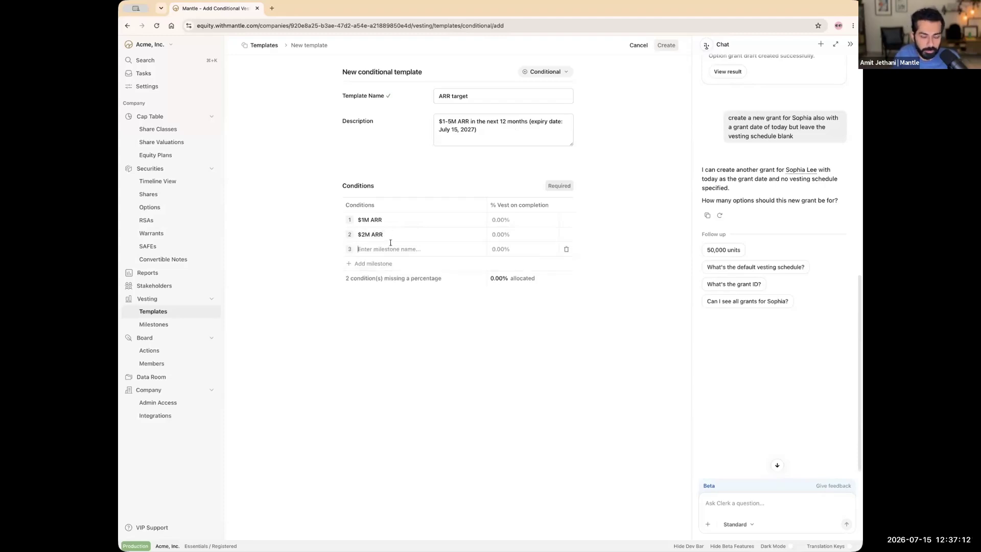
type("$5M ARR")
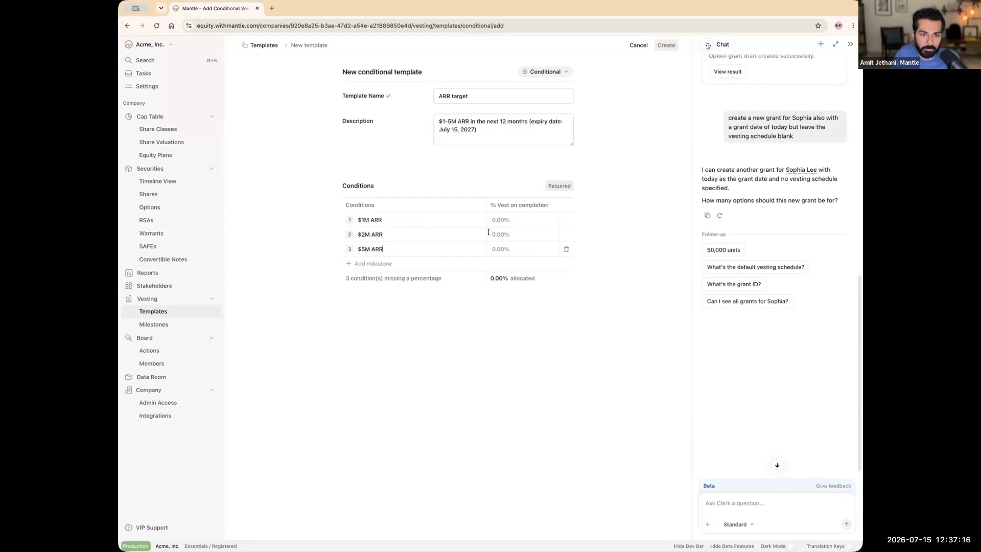
Step: Set the milestones to vest 25%, 25% and 50%, and create the template
left_click(514, 218)
type("25")
key("Tab")
type("25")
key("Tab")
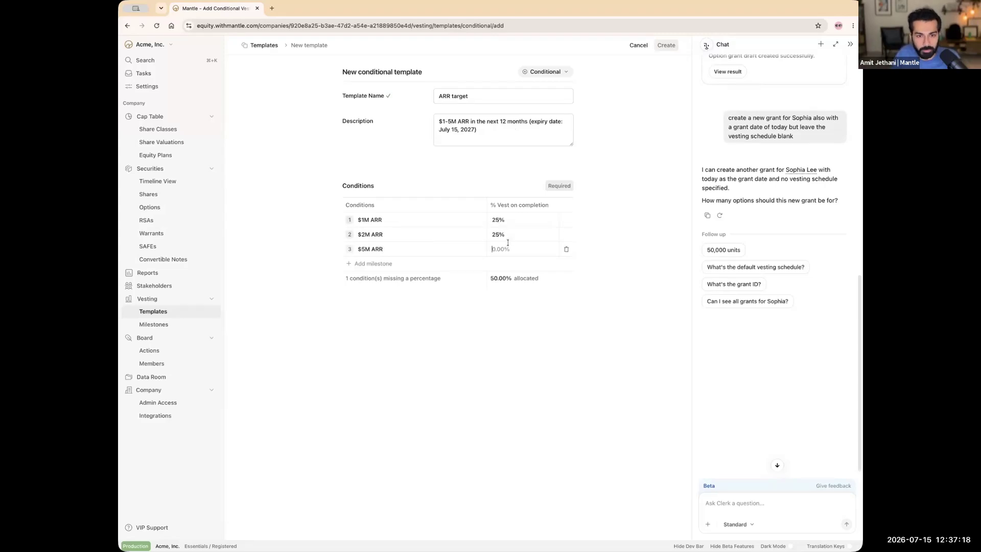
type("50")
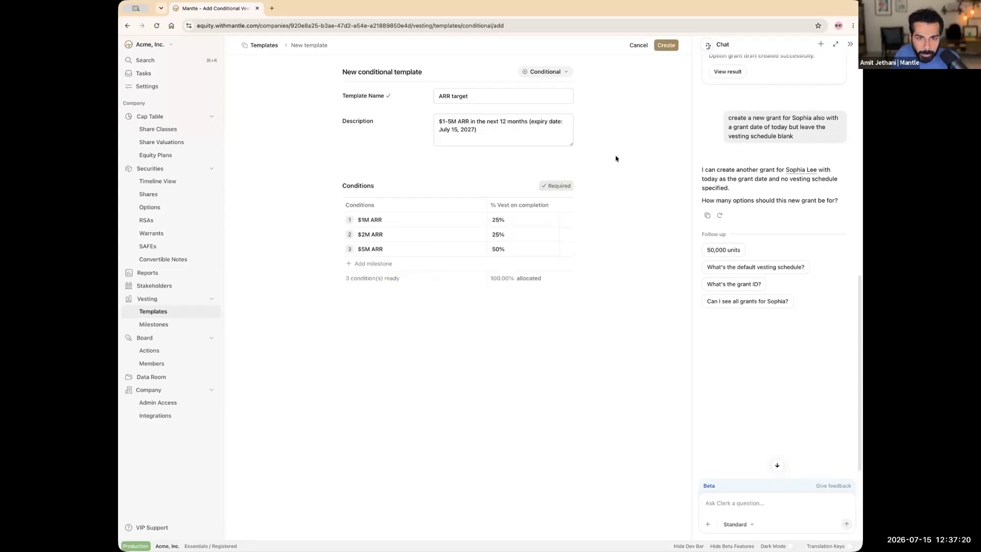
left_click(664, 44)
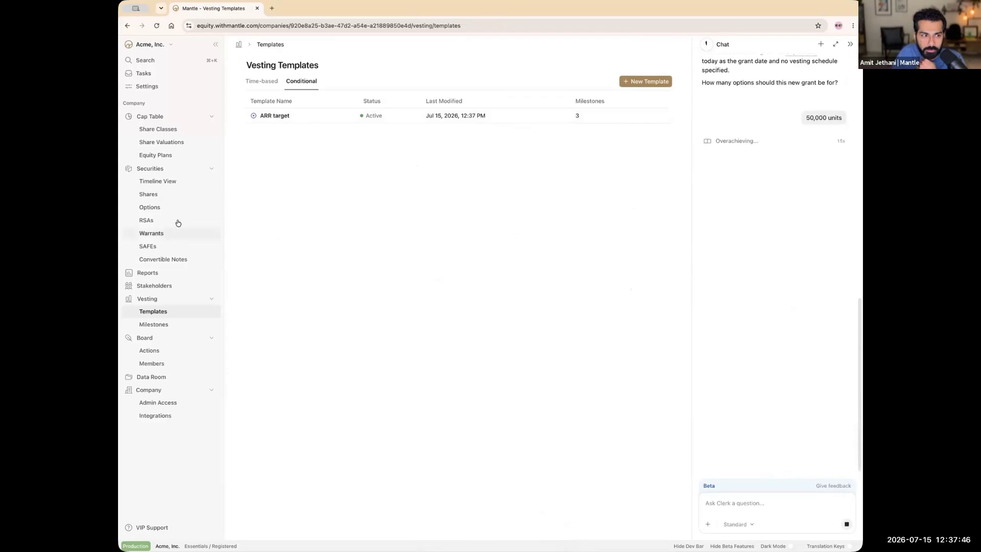
Step: Approve creating the proposed 50,000-option grant with no vesting as a draft
left_click(200, 203)
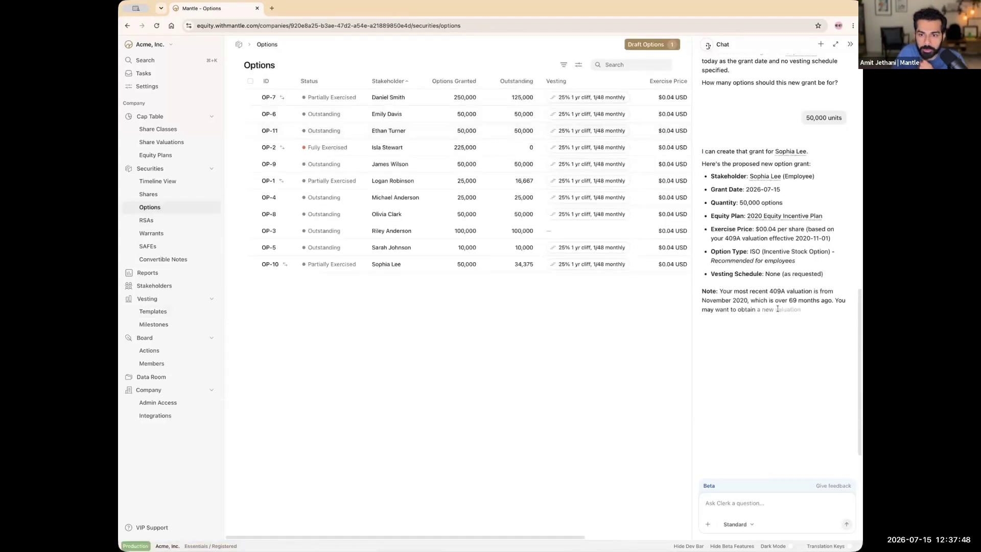
left_click(743, 390)
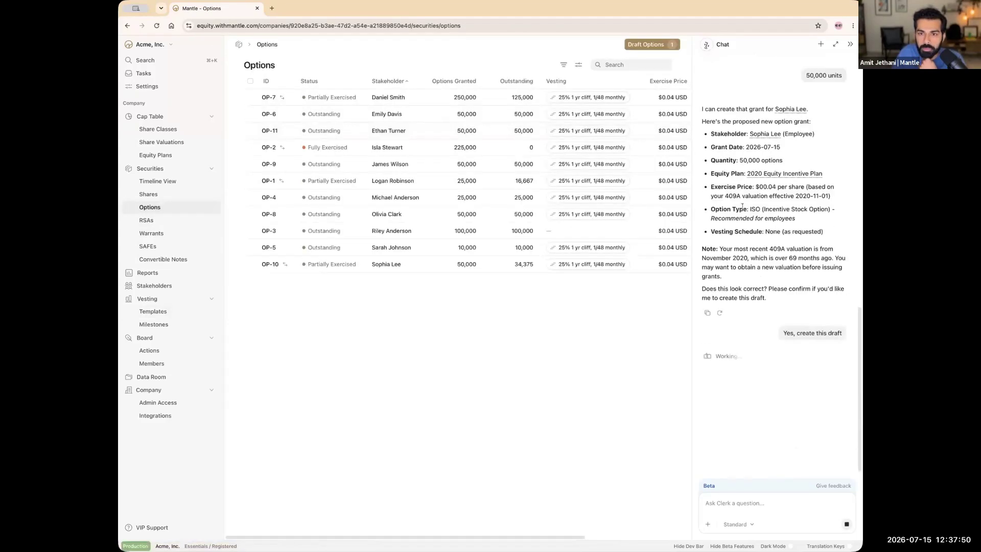
left_click(662, 45)
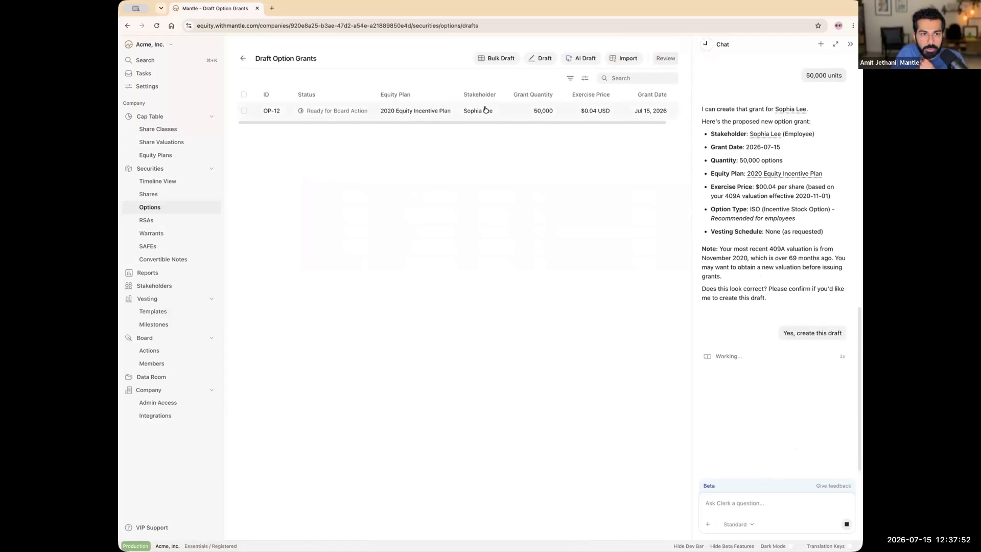
Step: Give draft OP-12 a board approval date of today (2026-07-15) and save it
mouse_move(348, 116)
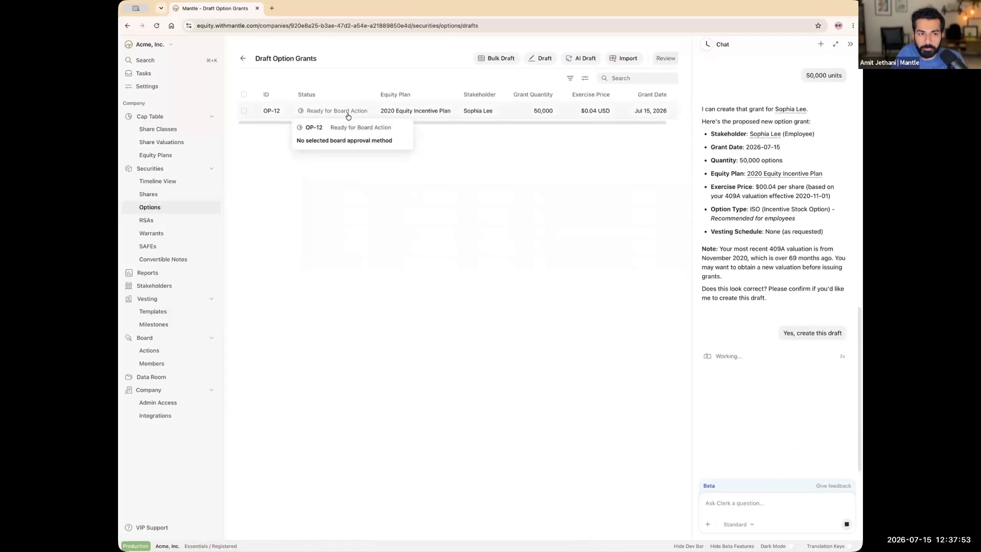
left_click(416, 110)
scroll(622, 262, "down", 6)
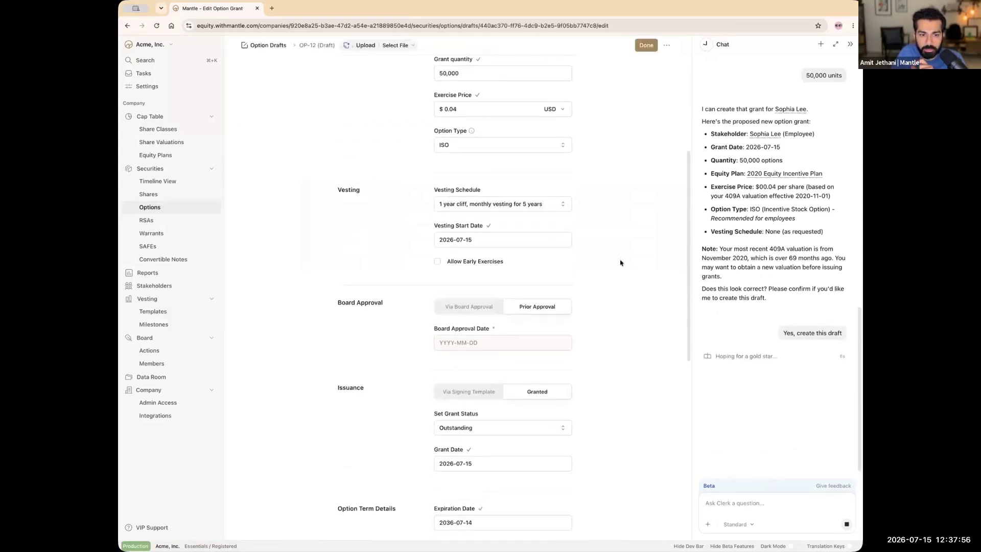
left_click(516, 249)
left_click(493, 285)
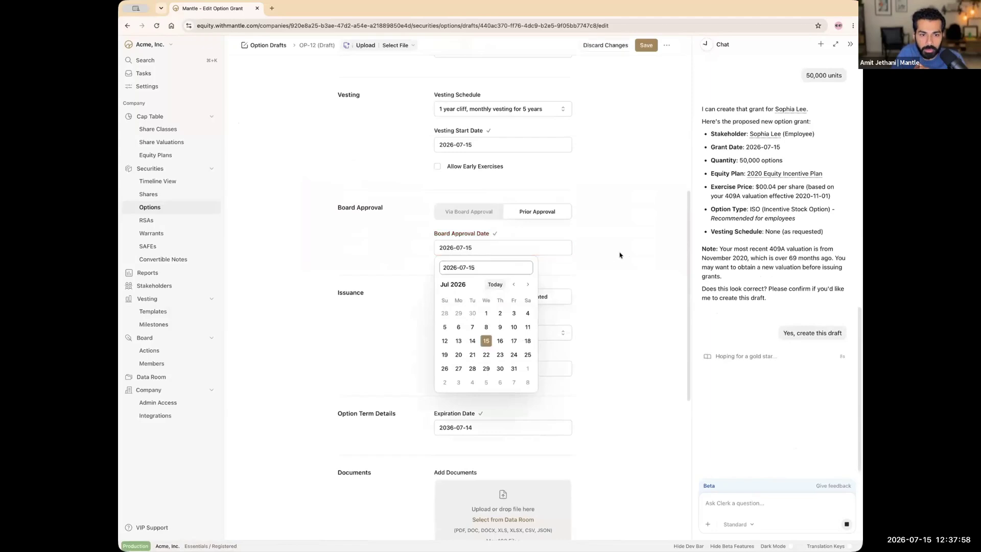
scroll(618, 256, "down", 3)
scroll(612, 256, "up", 9)
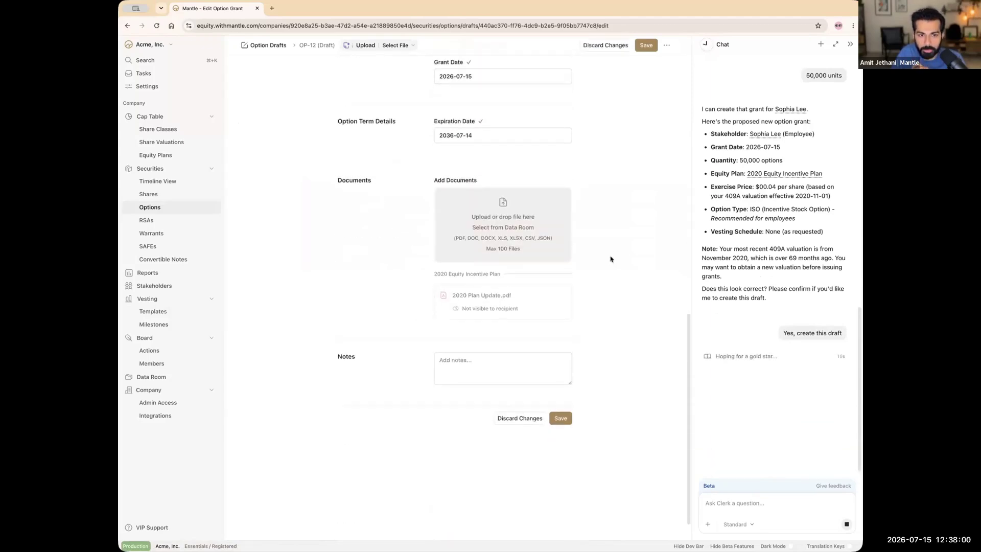
left_click(646, 46)
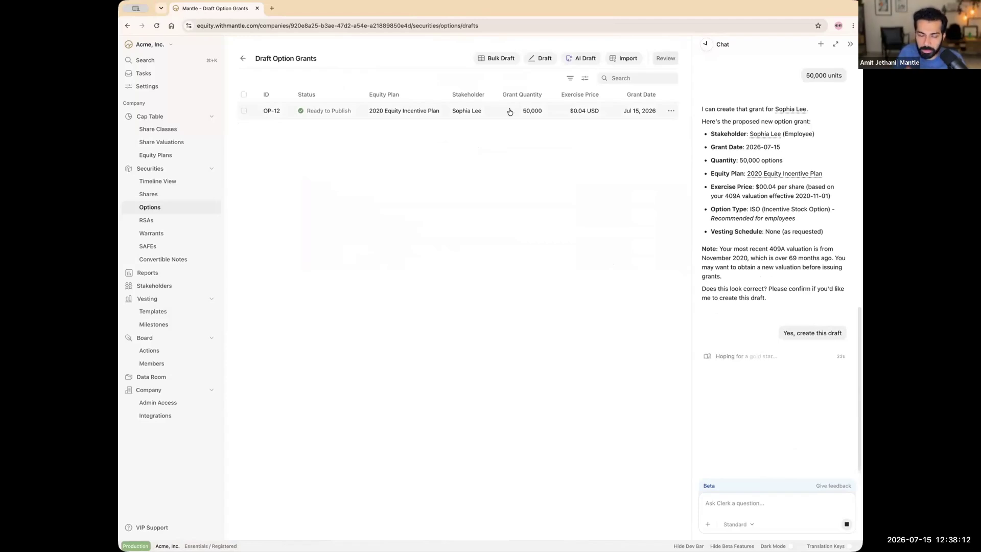
Step: Compare Cap Table option figures with drafts included and excluded, then return to Options
left_click(173, 118)
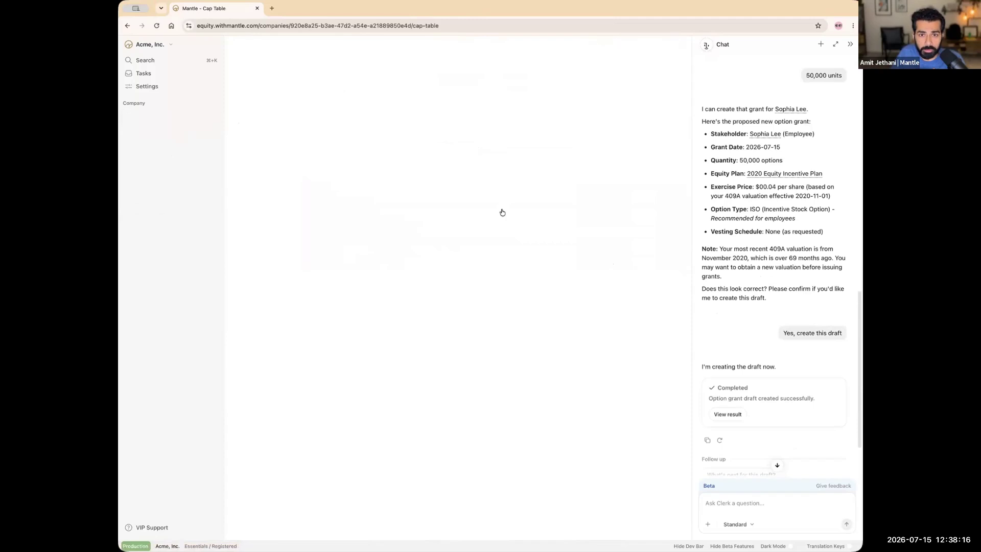
left_click(656, 141)
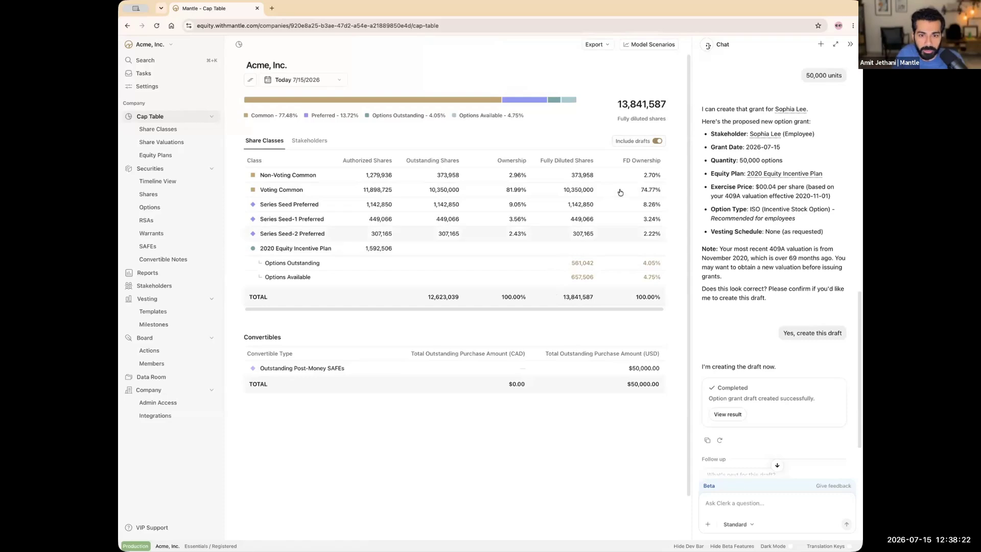
left_click(657, 140)
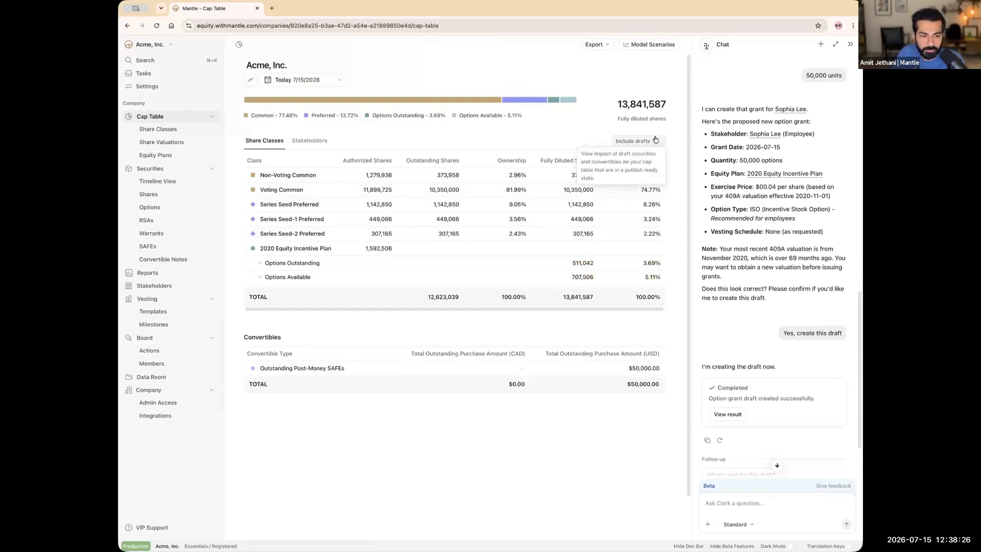
left_click(656, 139)
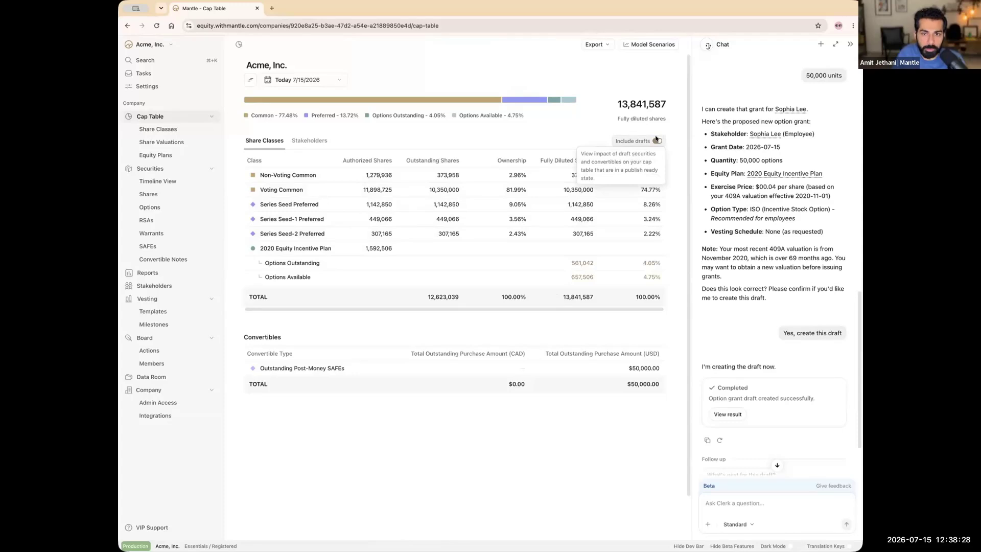
left_click(656, 140)
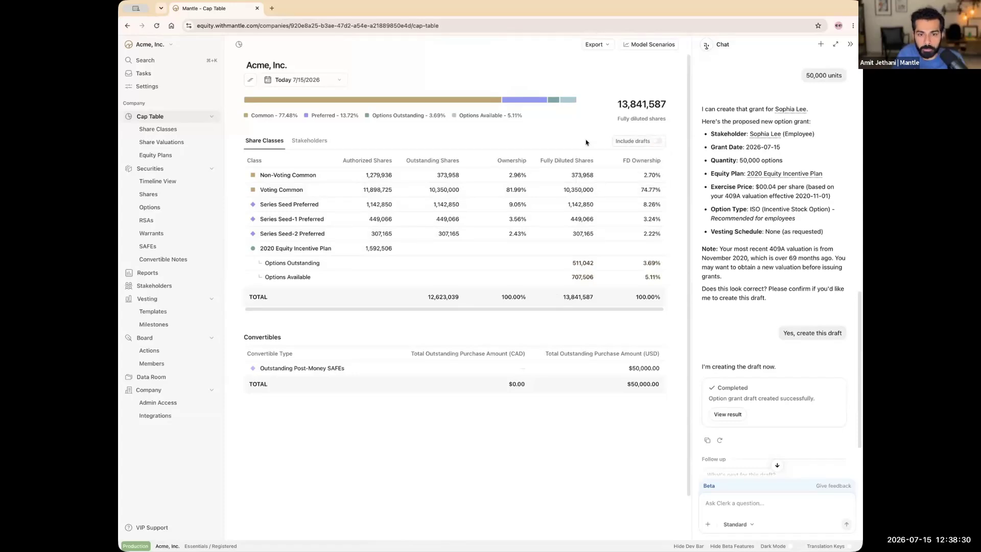
left_click(657, 141)
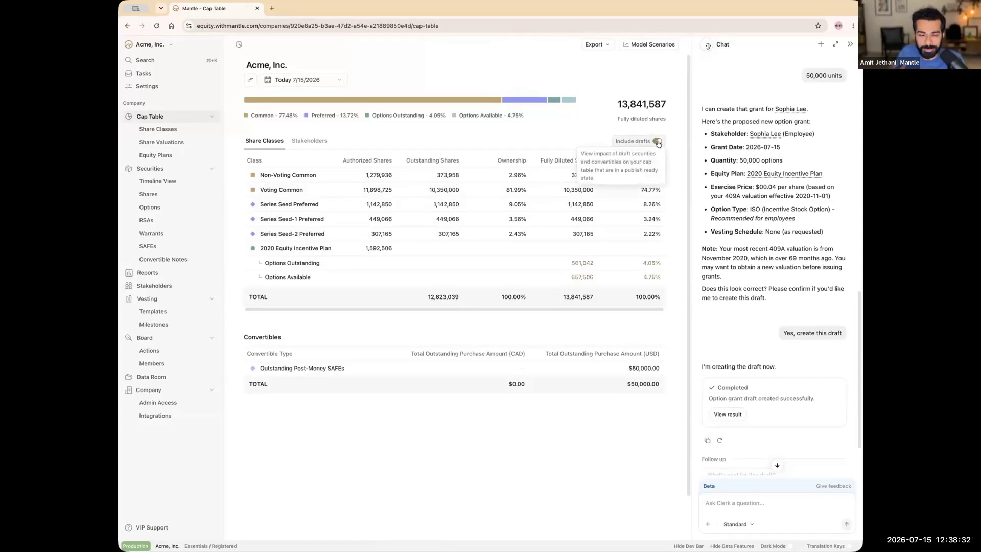
left_click(657, 142)
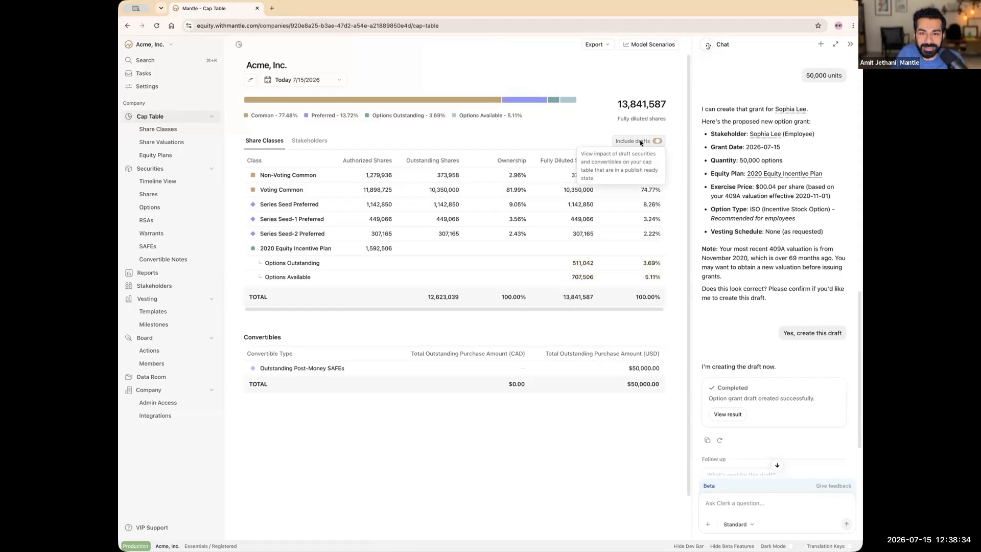
left_click(178, 208)
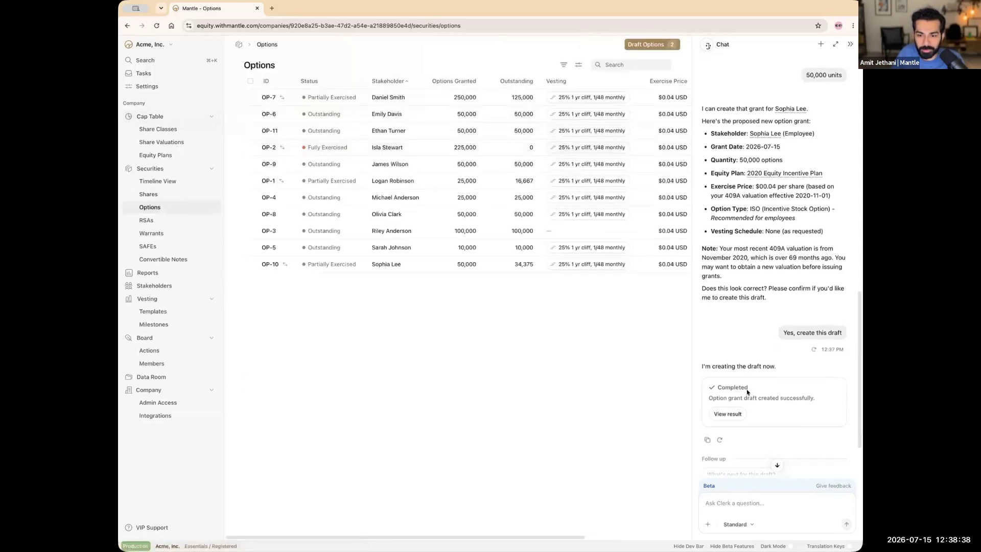
Step: Open draft OP-13 and set its stakeholder relationship to Employee
left_click(727, 414)
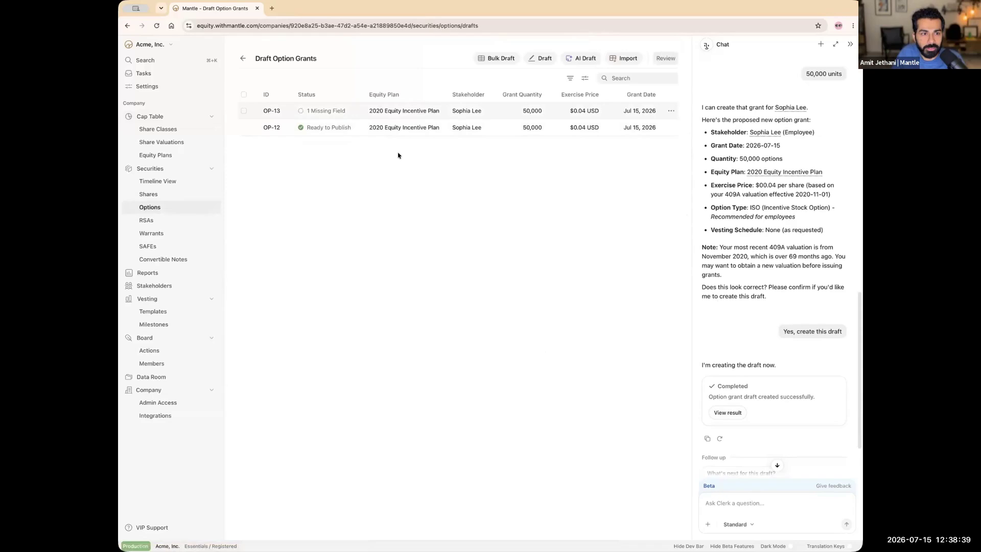
left_click(492, 111)
left_click(541, 175)
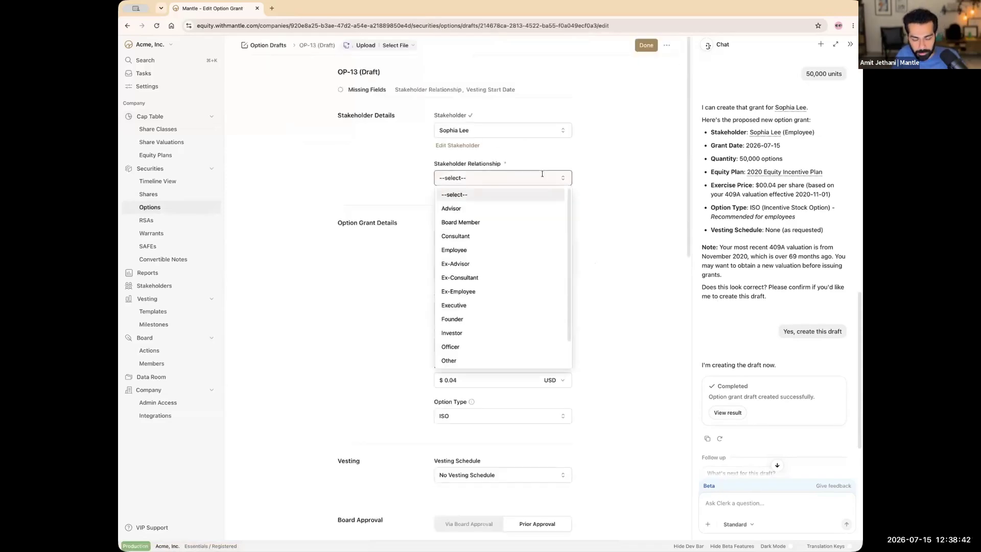
type("empl")
left_click(521, 197)
Step: Apply ARR target milestone vesting to OP-13 and set its board approval date to 2026-07-15
scroll(589, 210, "down", 5)
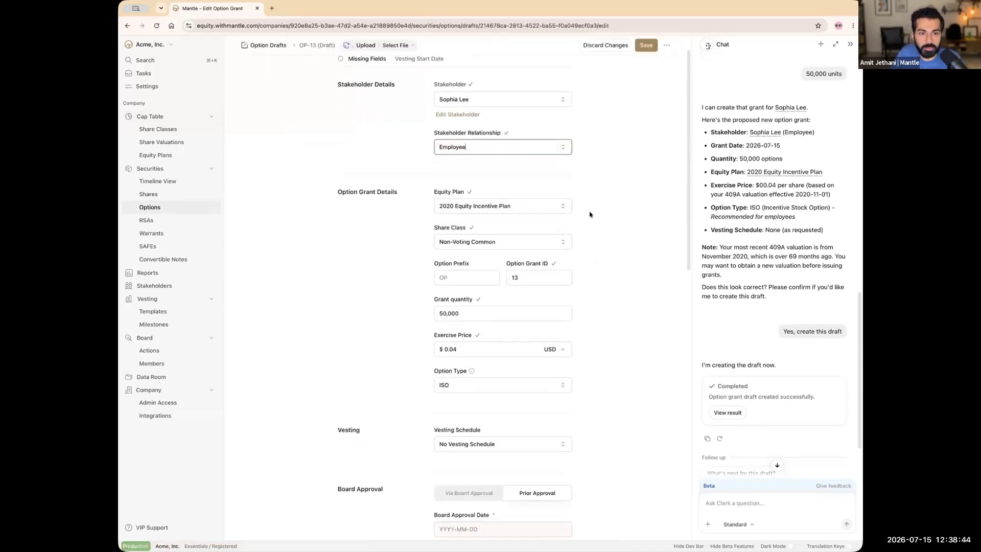
left_click(531, 229)
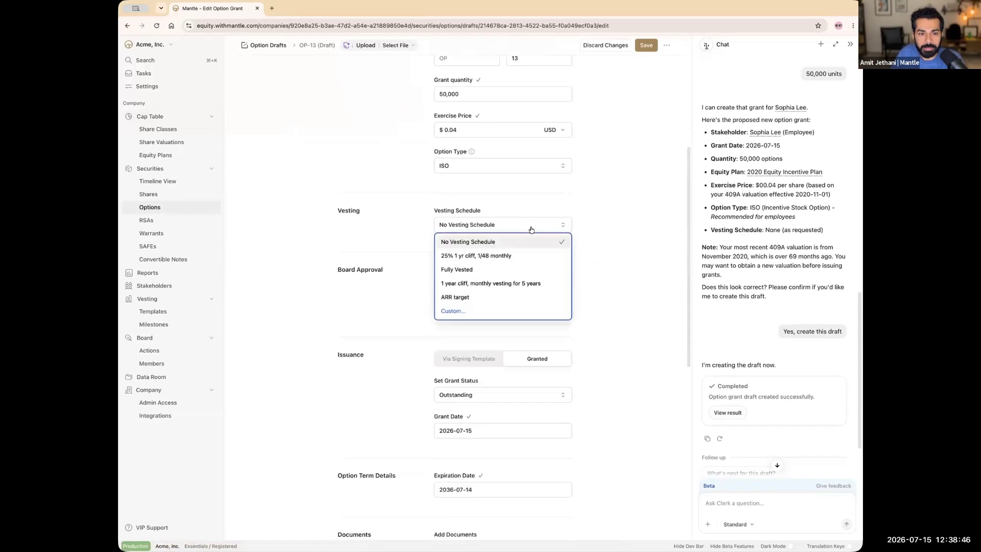
left_click(466, 297)
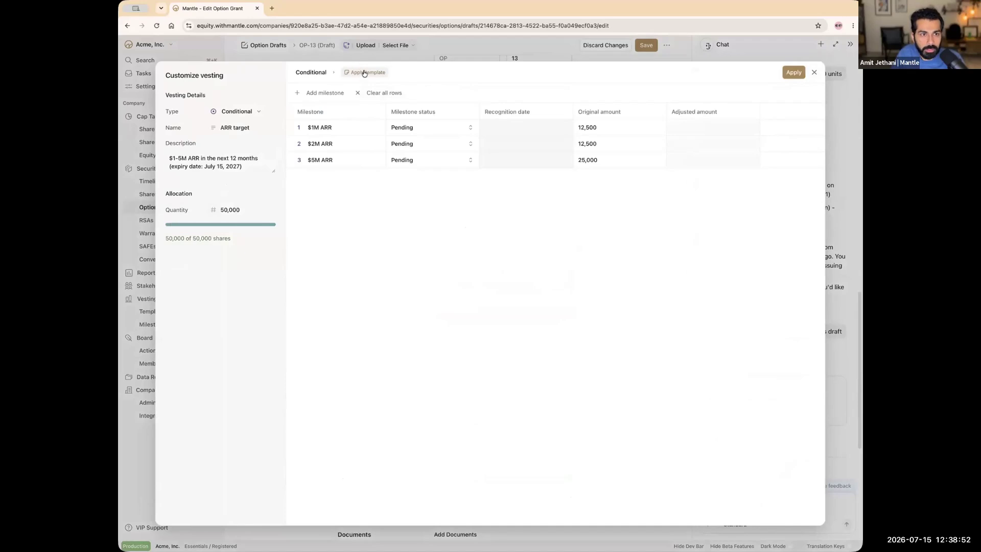
left_click(803, 78)
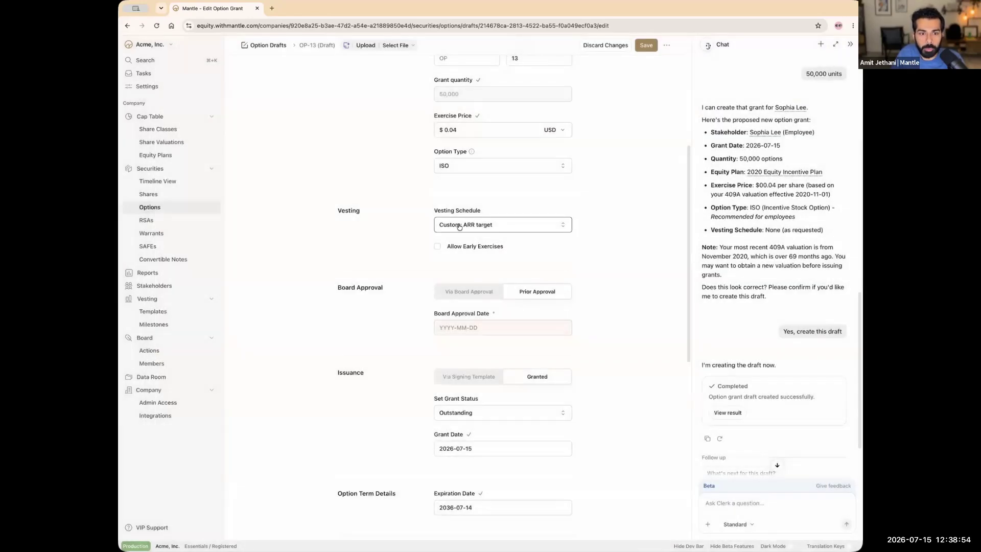
scroll(572, 249, "down", 2)
left_click(504, 226)
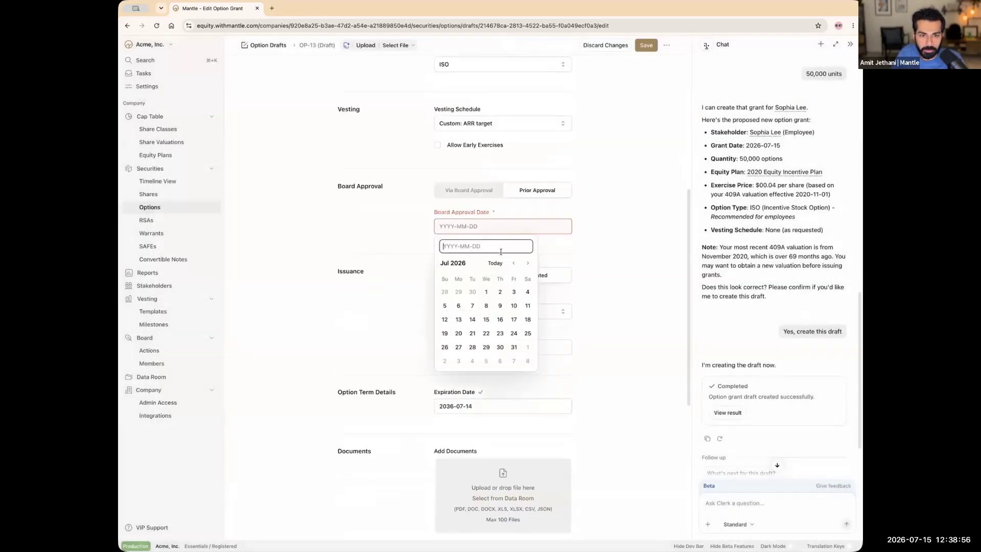
left_click(494, 264)
scroll(618, 226, "down", 5)
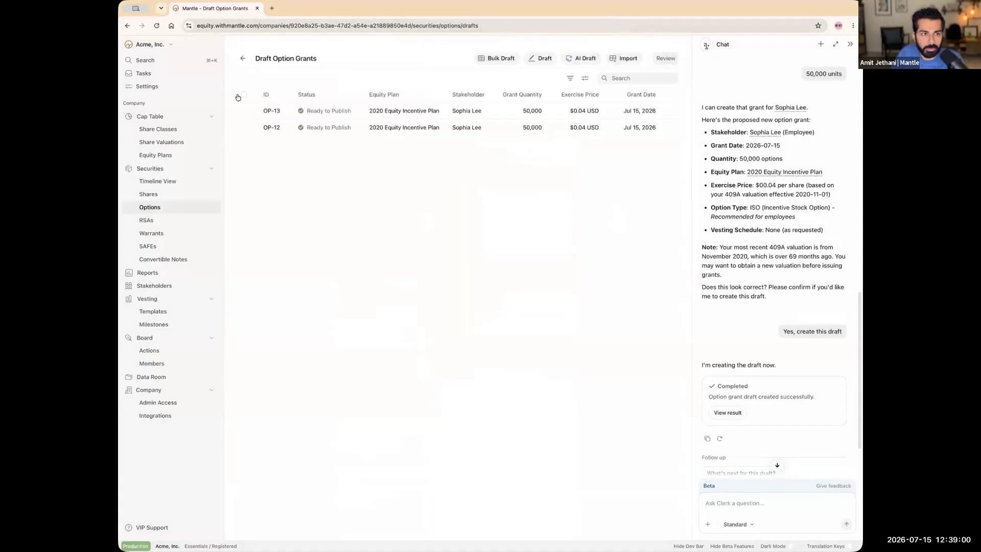
Step: Select both drafts OP-12 and OP-13, review them, and issue the option grants
left_click(244, 94)
left_click(243, 94)
left_click(243, 94)
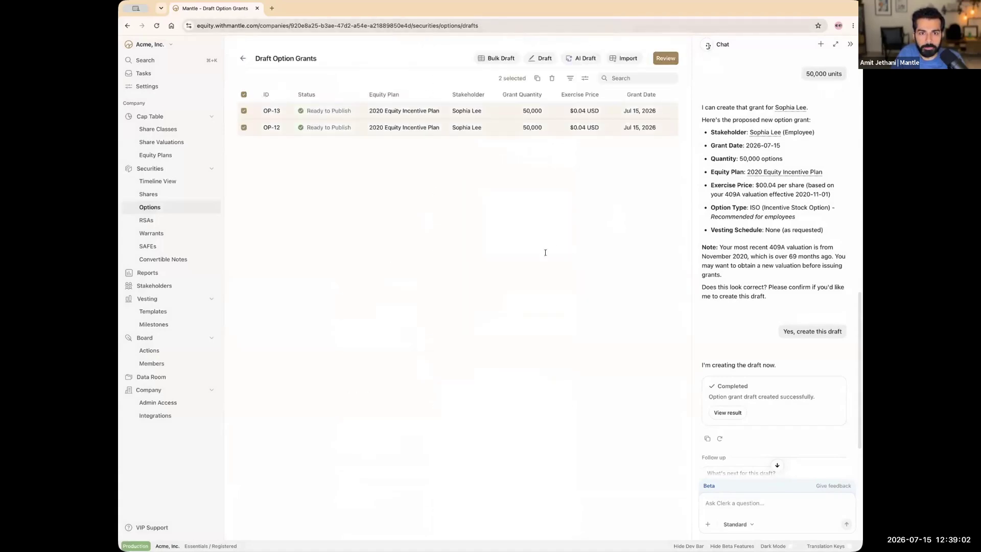
left_click(665, 57)
left_click(582, 328)
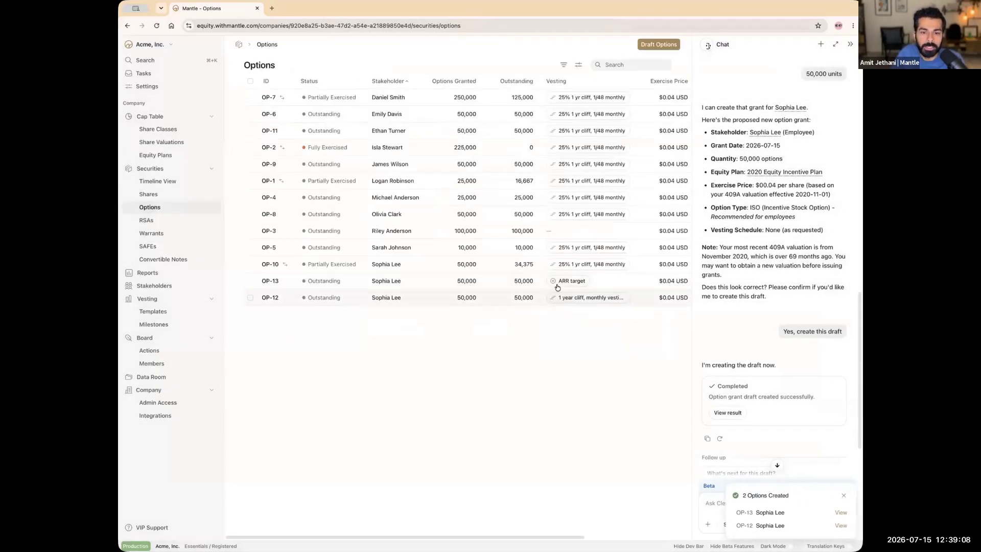
mouse_move(556, 287)
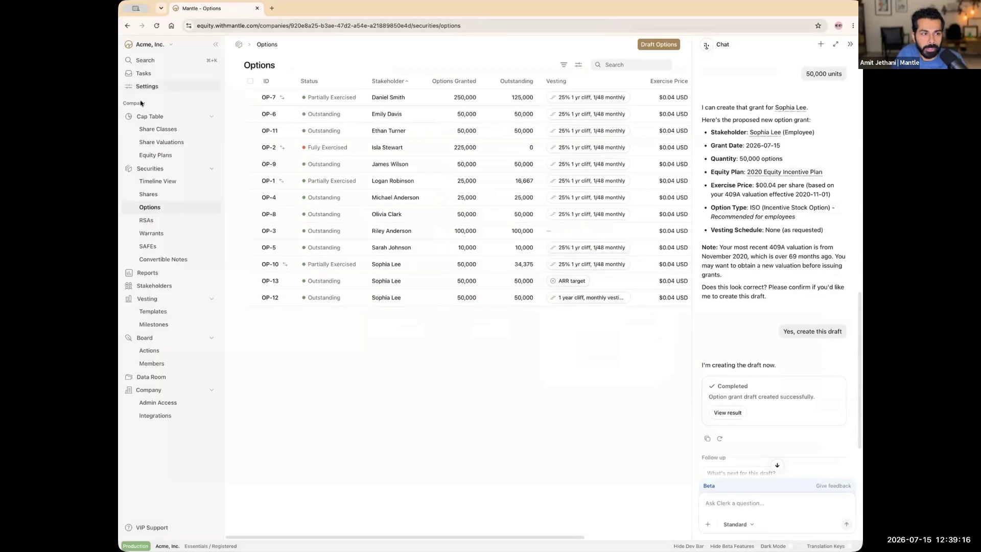
Step: View the Cap Table's ownership breakdown by stakeholder
left_click(149, 117)
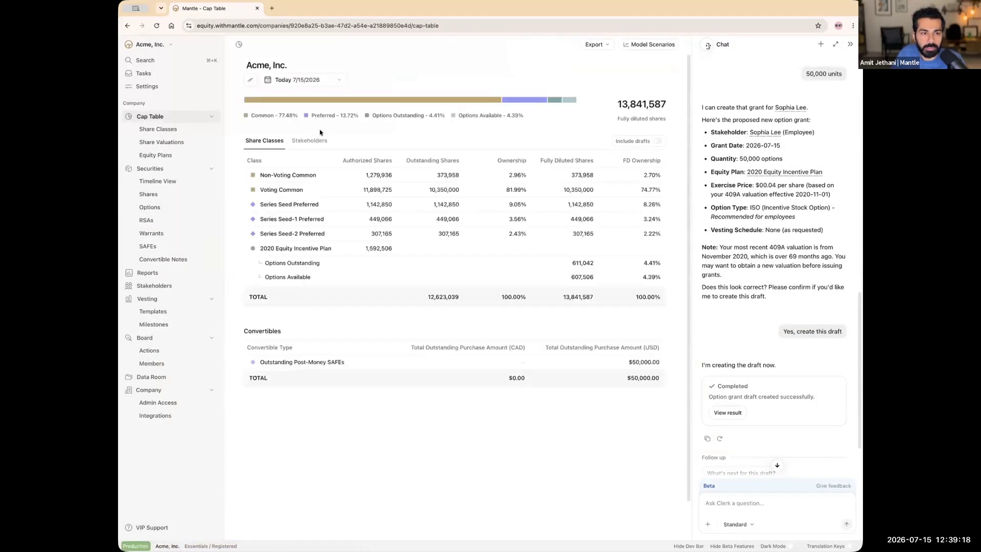
left_click(311, 141)
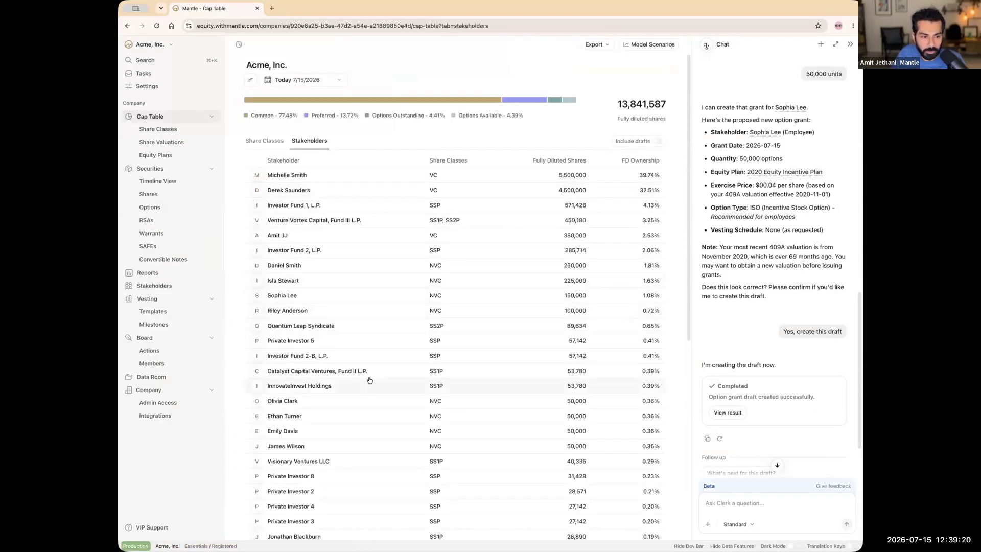
scroll(370, 380, "down", 8)
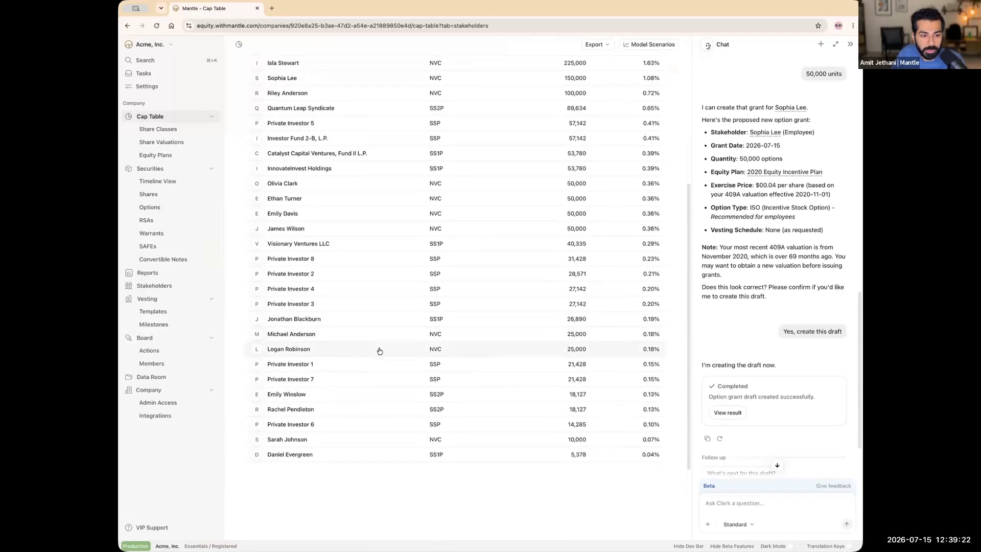
scroll(379, 350, "down", 2)
scroll(378, 300, "up", 9)
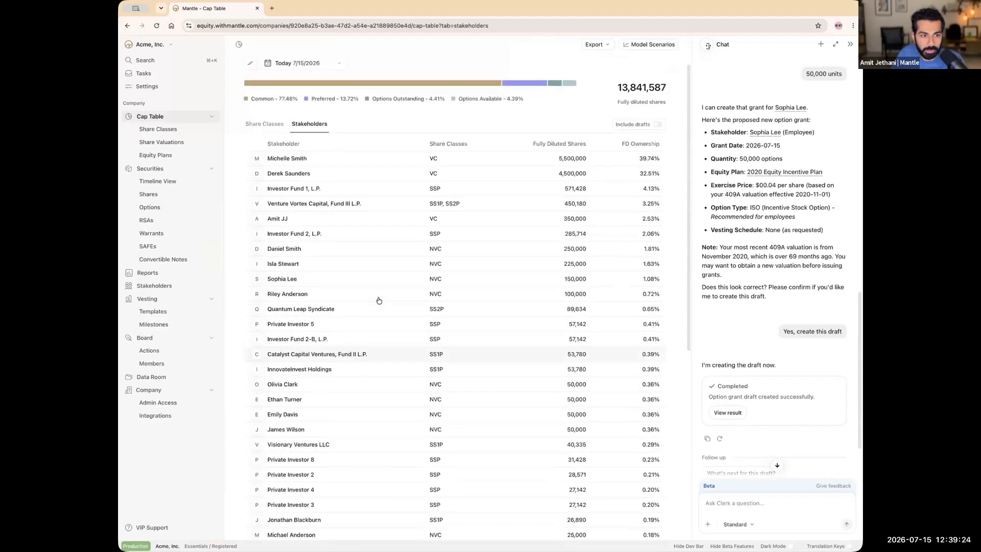
scroll(378, 300, "up", 1)
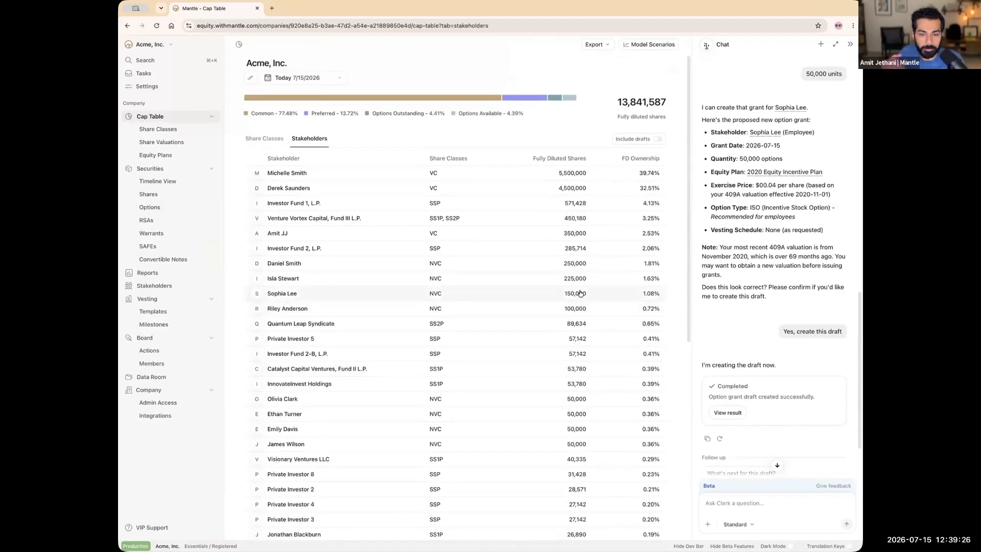
Step: Review the grantee's option holdings for OP-12 and OP-13, then return to the Options list
left_click(620, 295)
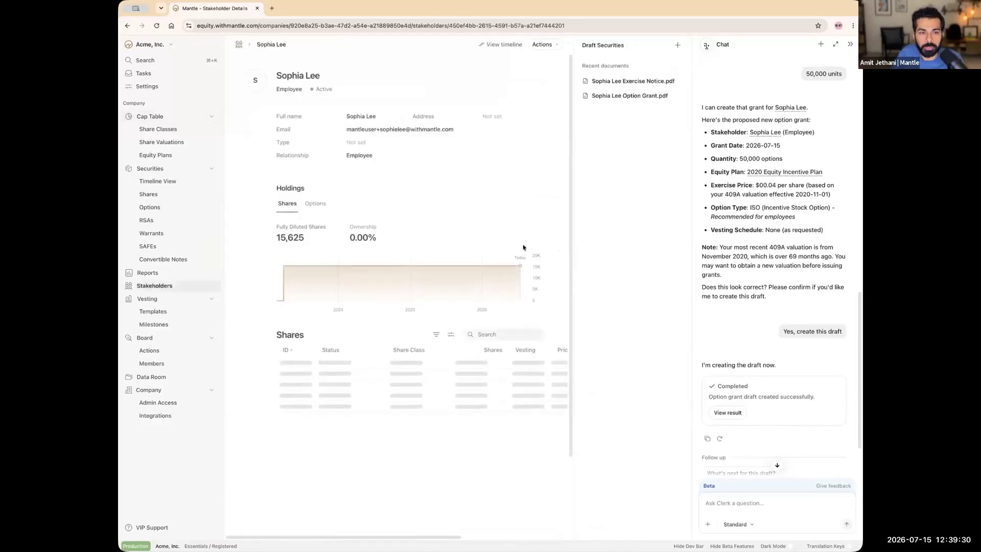
scroll(393, 266, "down", 1)
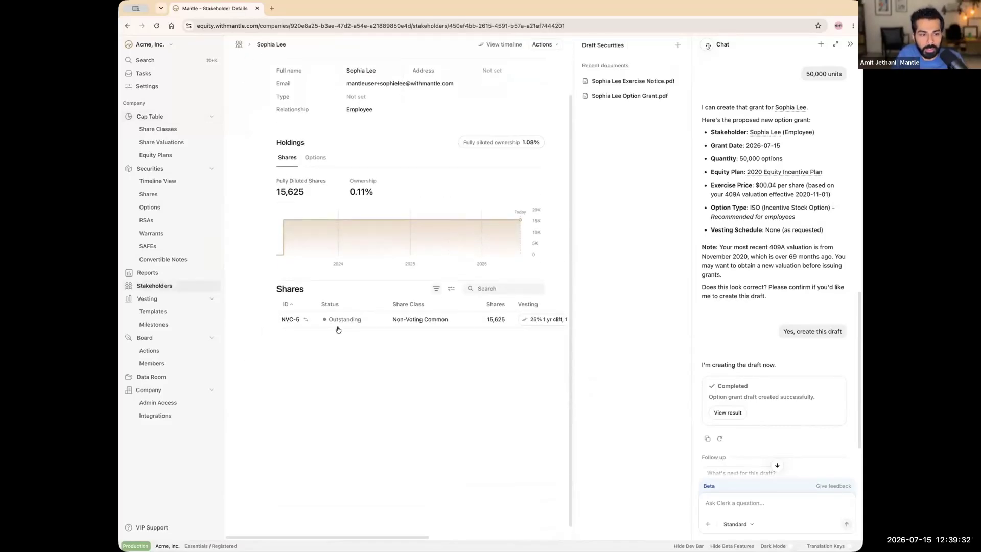
scroll(347, 233, "up", 1)
left_click(317, 203)
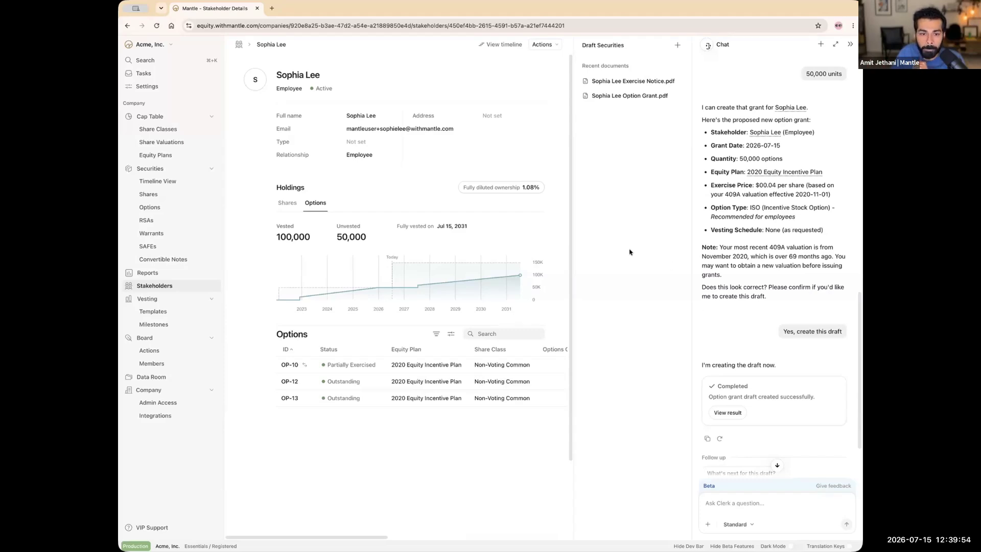
left_click(160, 209)
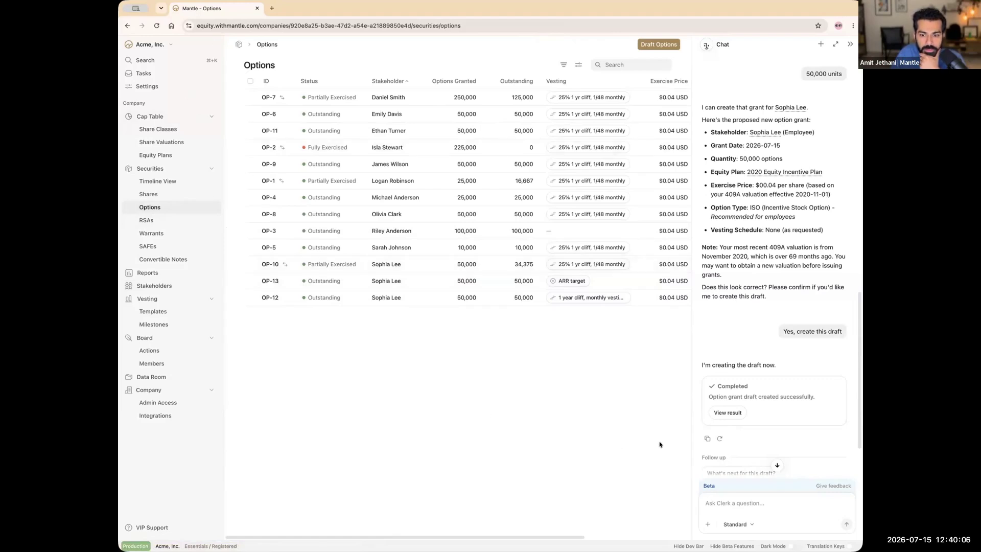
Step: Ask the chat assistant how many options the employee has vested so far
left_click(775, 504)
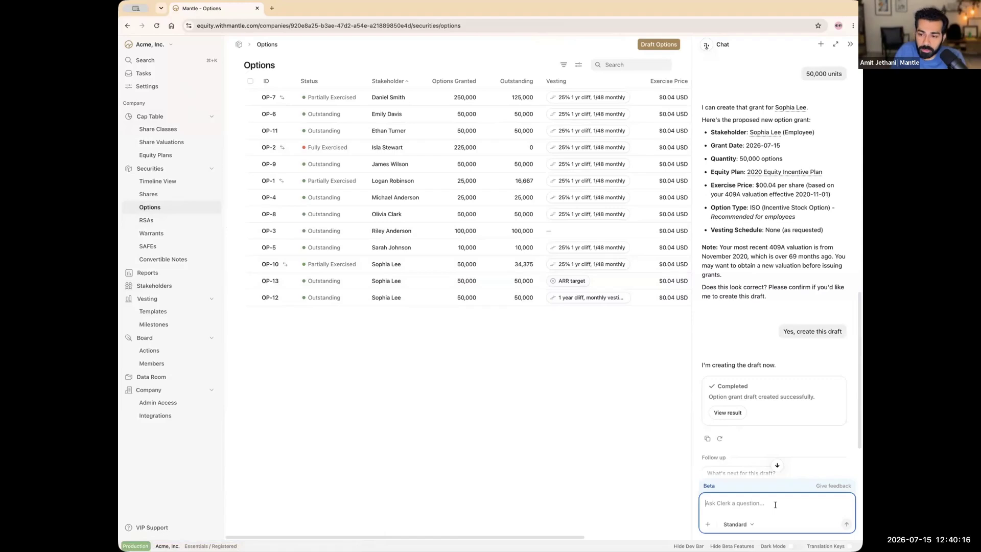
type("how m")
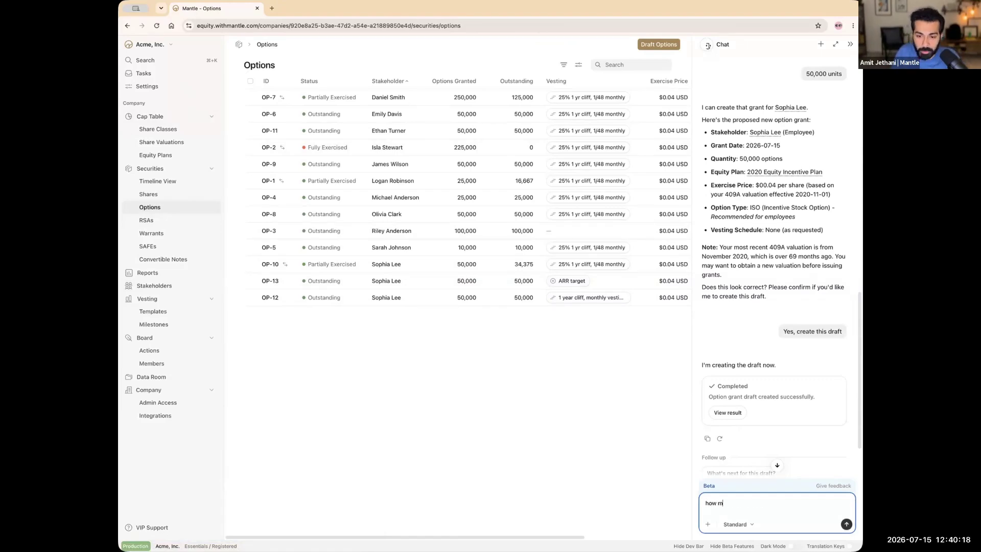
type("any options ")
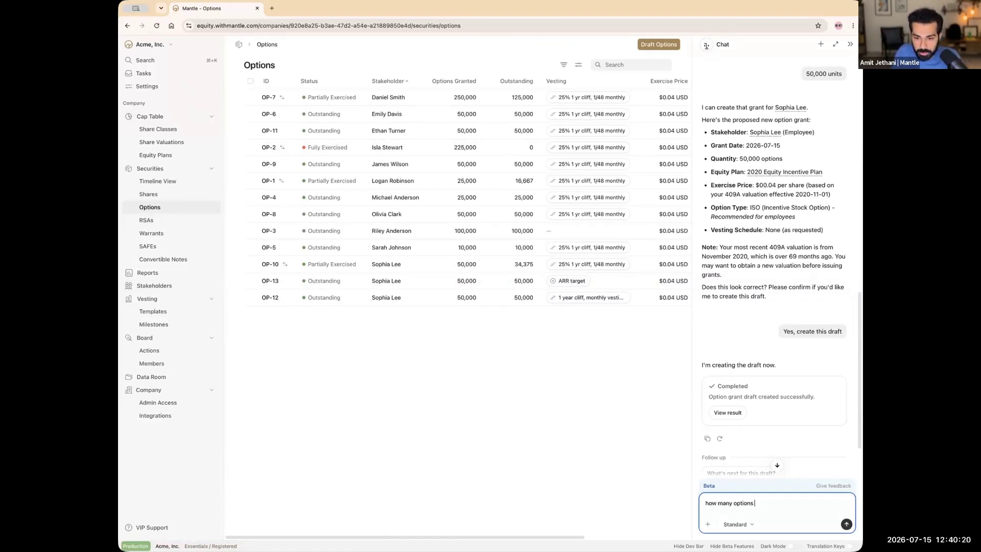
type("has Sophia vested so far")
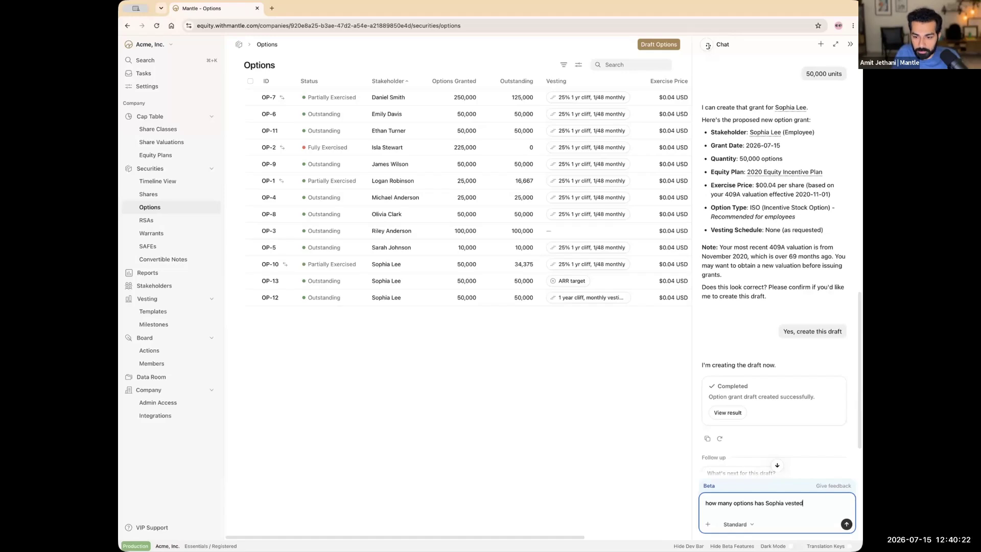
type("?")
key("Return")
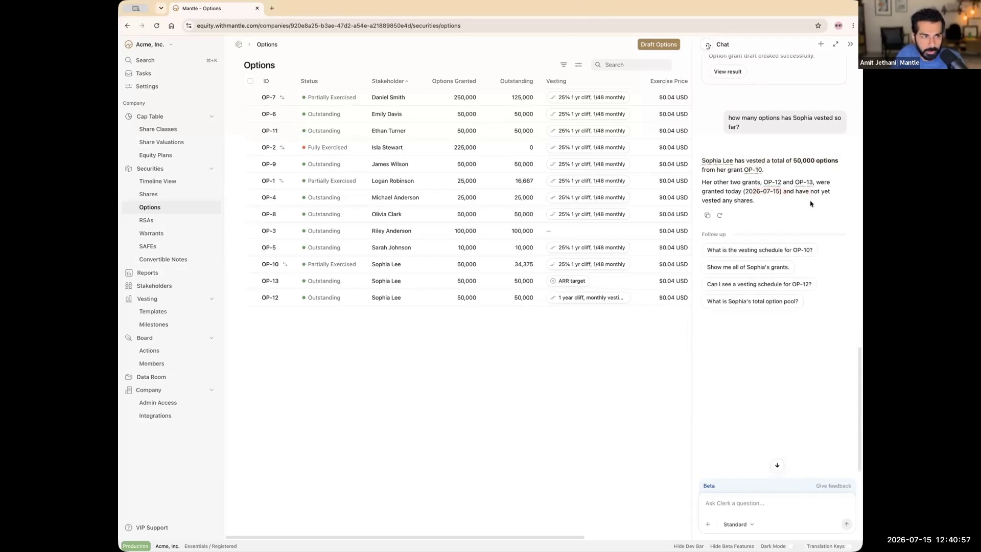
Step: Mark OP-13's $1M ARR milestone as met with recognition date 2026-07-15
left_click(496, 281)
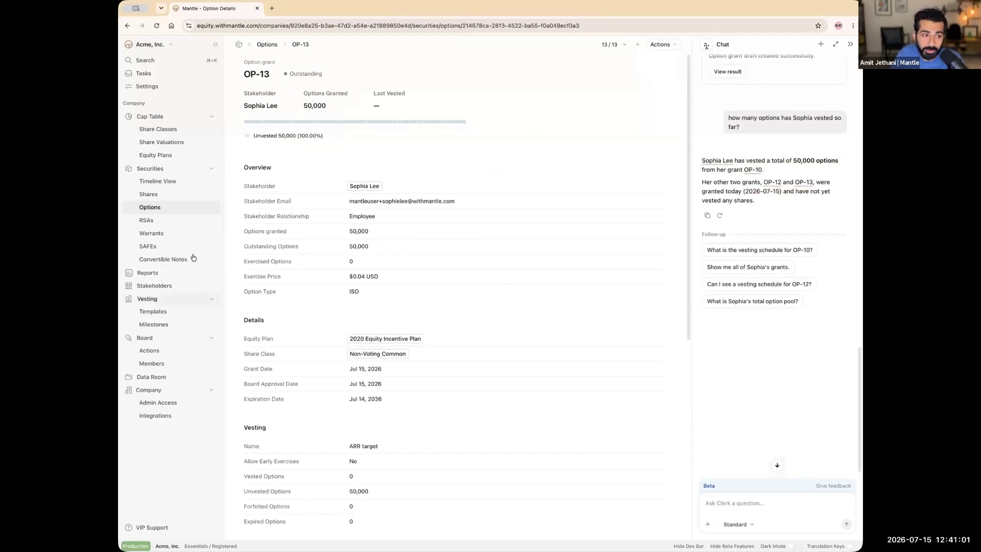
left_click(153, 324)
left_click(440, 128)
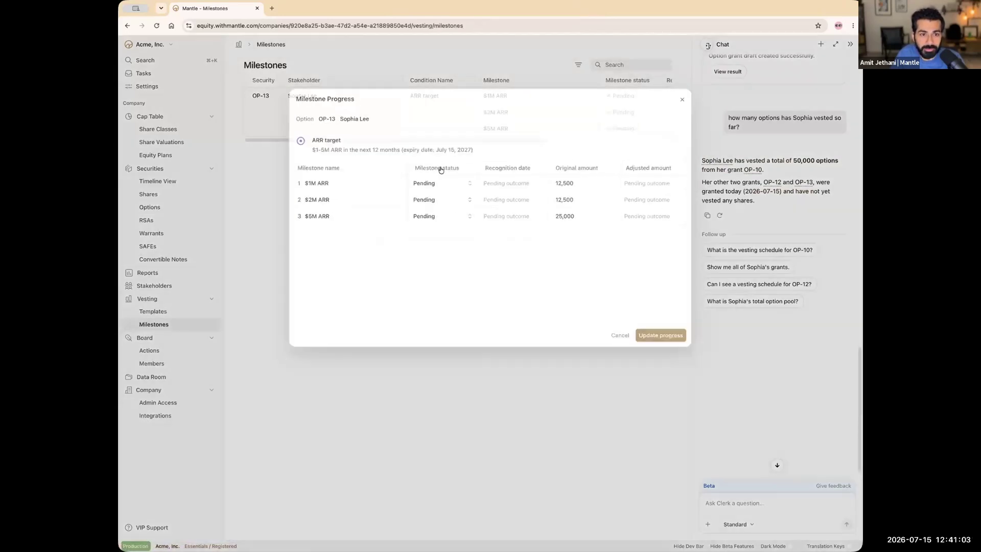
left_click(436, 183)
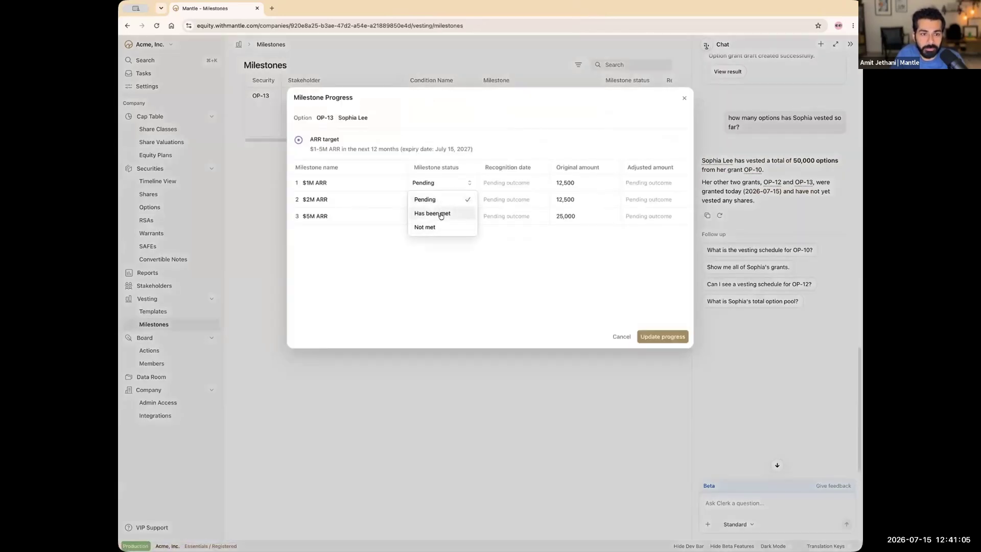
left_click(441, 214)
left_click(505, 183)
left_click(536, 220)
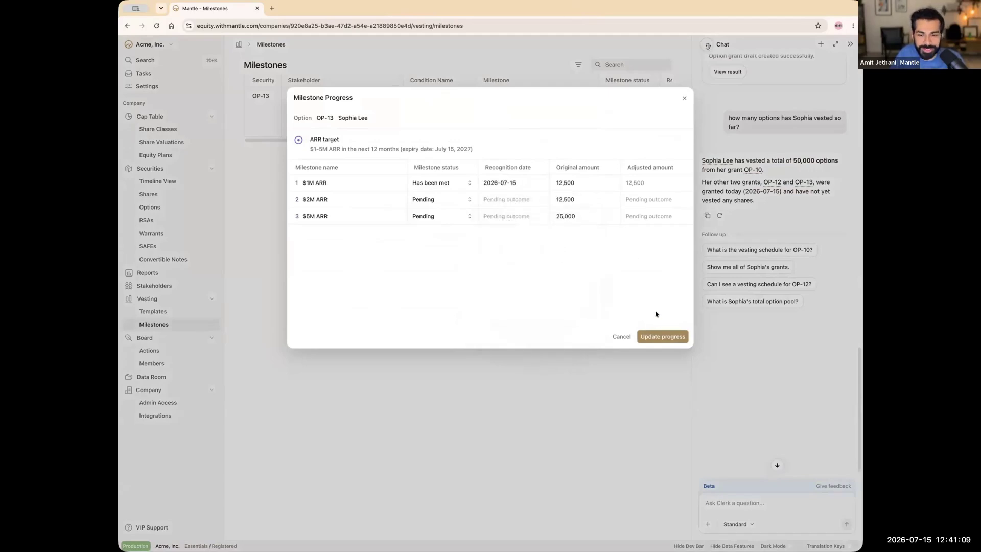
left_click(659, 336)
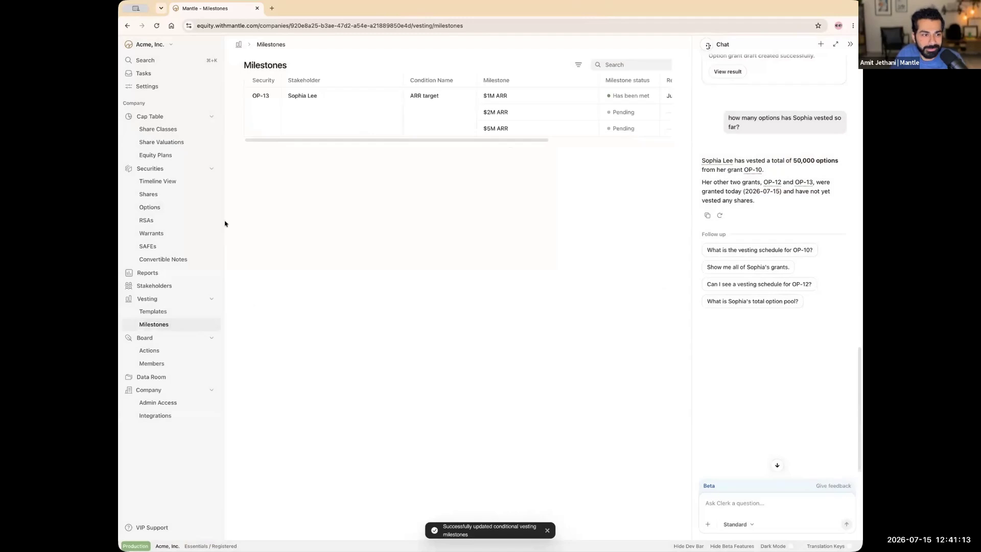
Step: Recheck OP-13's vested options (12,500 of 50,000) and return to the Options list
left_click(164, 205)
left_click(491, 280)
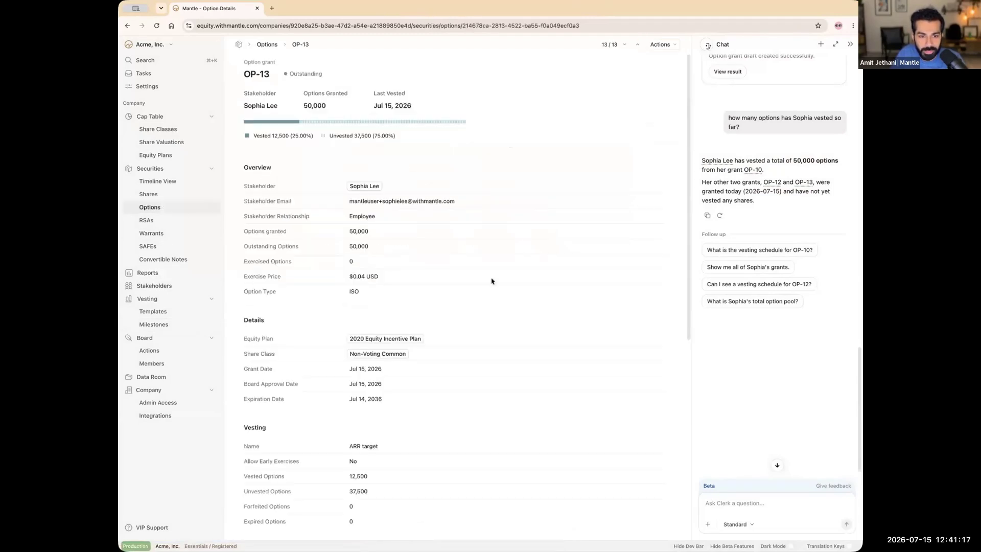
scroll(499, 285, "down", 5)
scroll(325, 162, "up", 5)
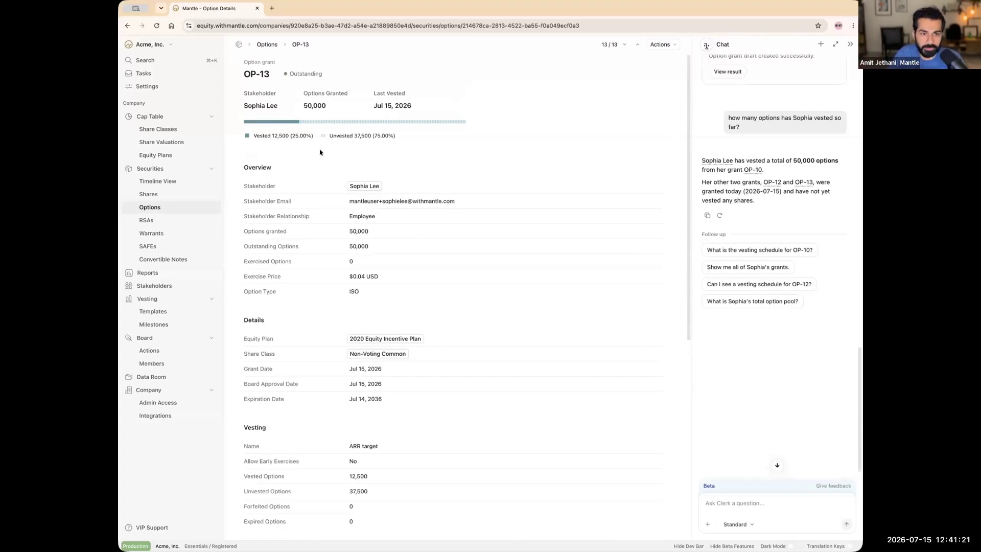
left_click(153, 207)
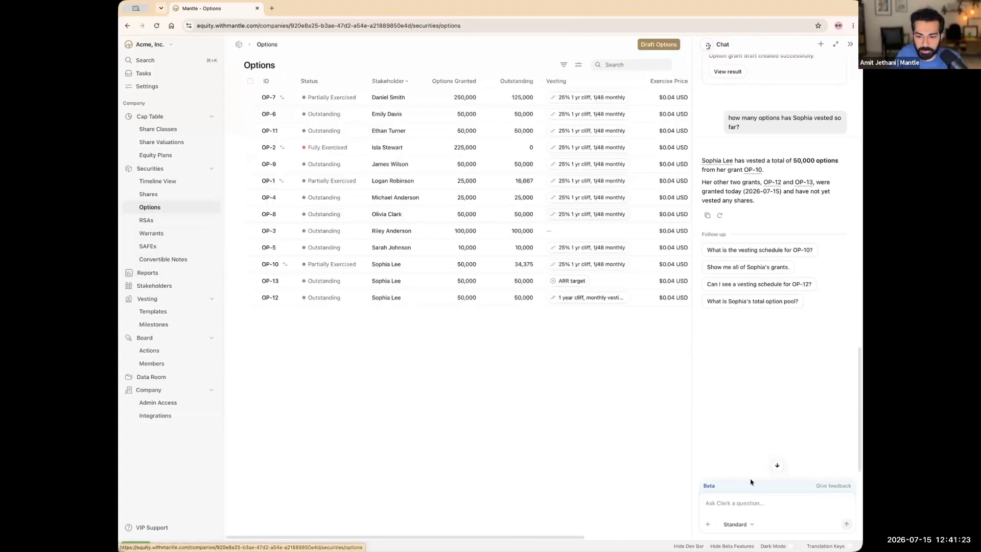
Step: Ask the assistant to 'run that again' for the vesting check, then open Stakeholders
left_click(751, 503)
type("run")
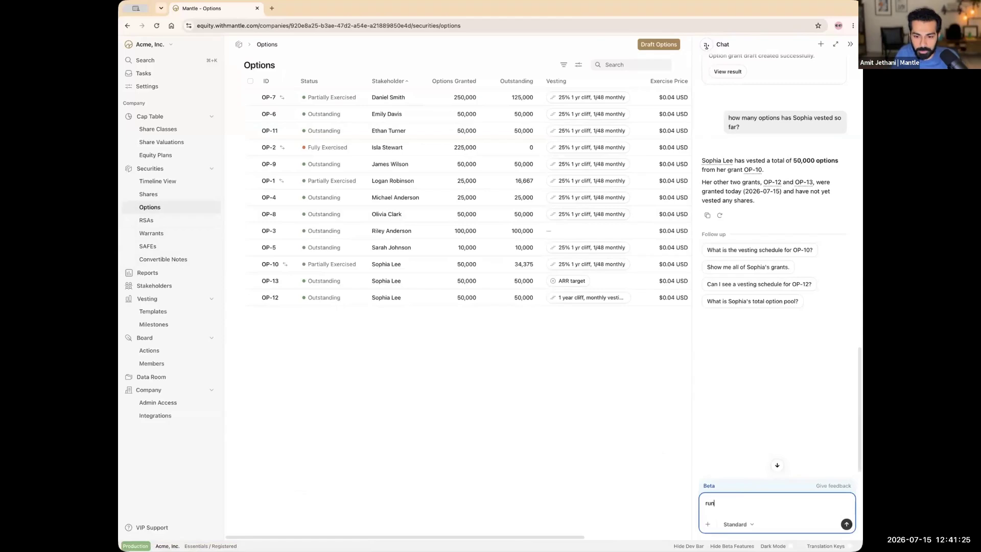
type(" that again")
key("Return")
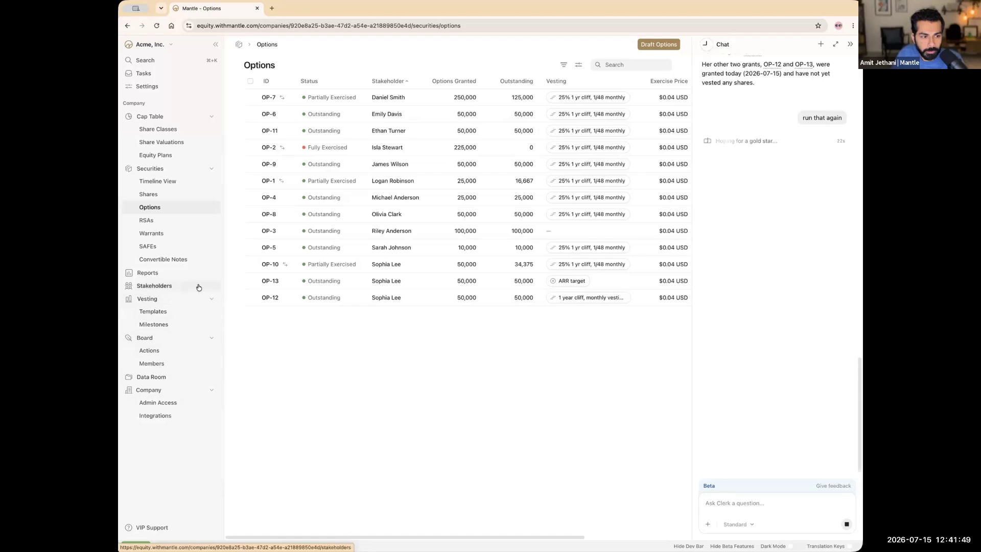
left_click(180, 286)
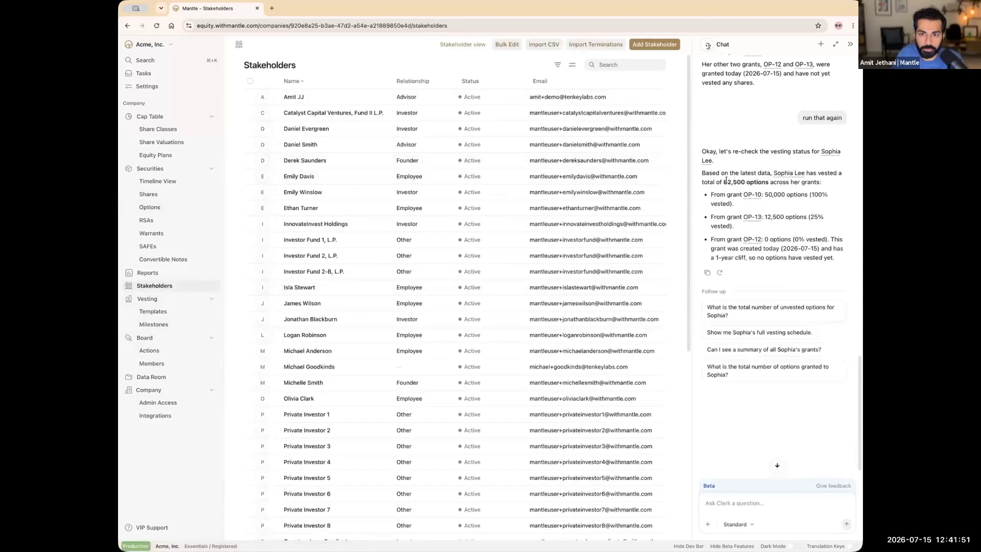
left_click_drag(727, 181, 741, 180)
left_click(740, 180)
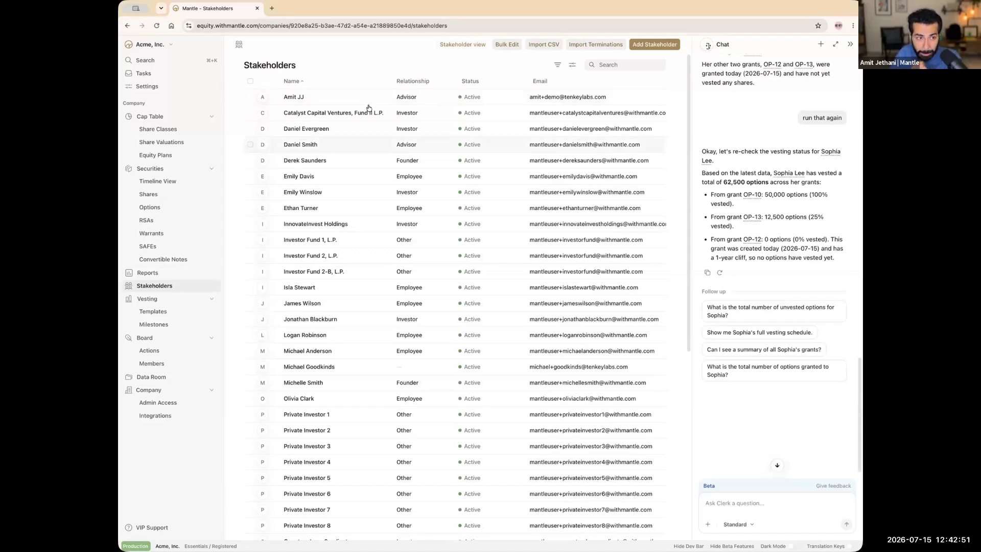
Step: Search for the employee in Stakeholders and start terminating her from Actions
left_click(628, 65)
type("sophia")
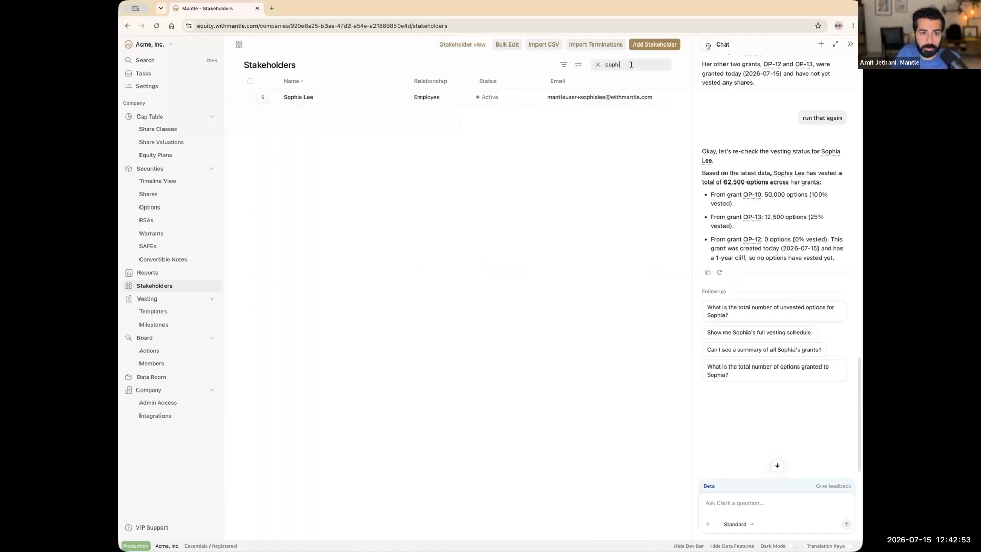
left_click(536, 100)
left_click(542, 44)
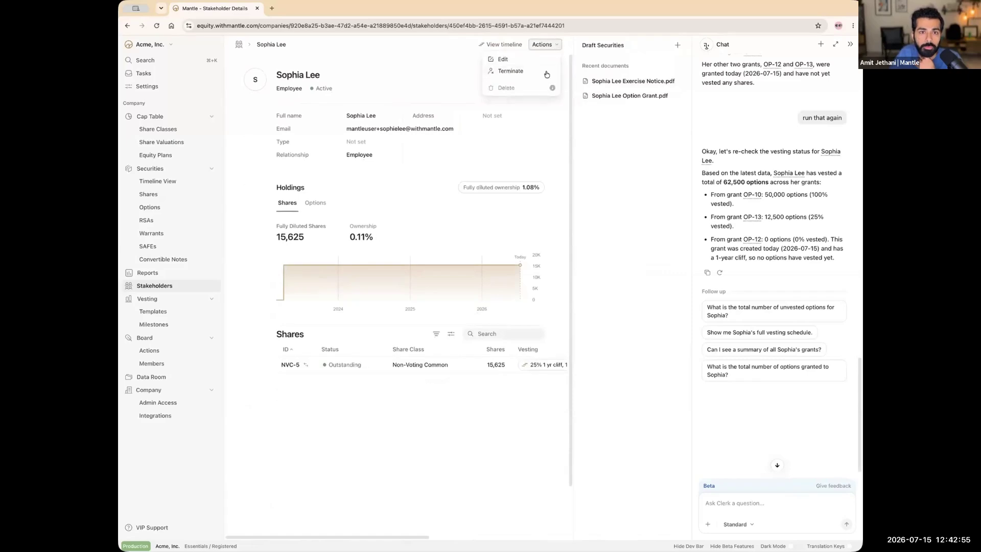
left_click(526, 73)
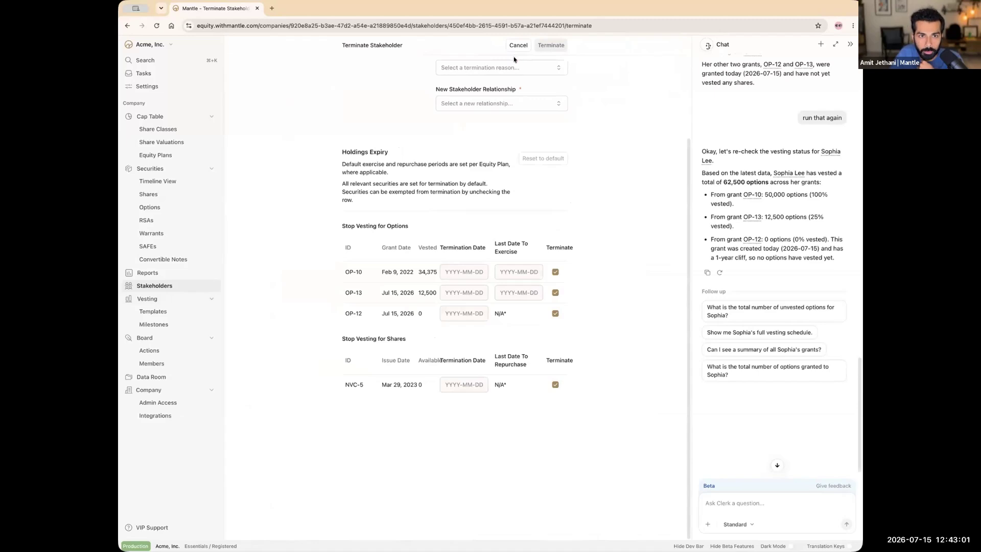
Step: Set termination reason Voluntary, new relationship Ex-Employee, and termination date 2026-07-15
left_click(501, 68)
left_click(493, 84)
left_click(486, 104)
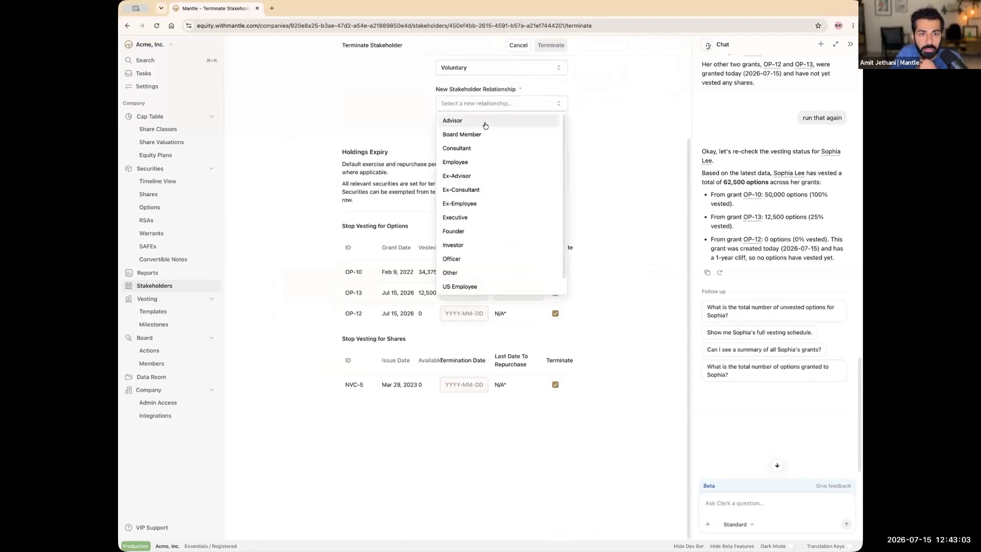
left_click(487, 204)
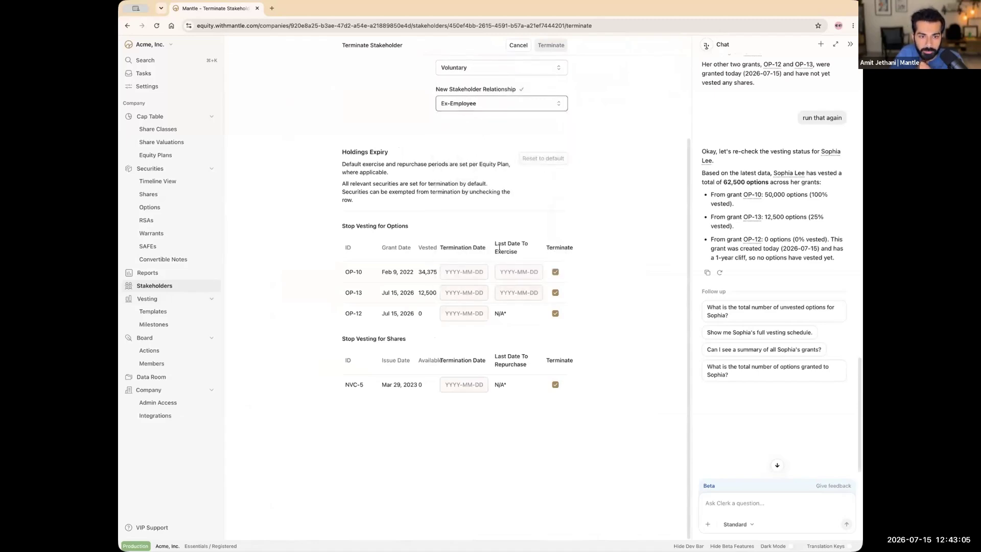
scroll(533, 112, "up", 3)
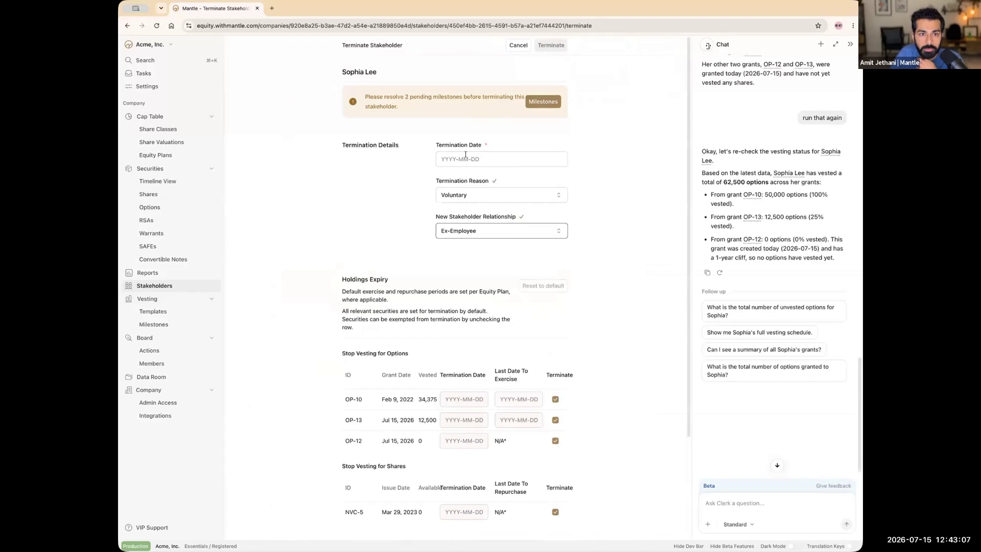
left_click(498, 159)
left_click(496, 196)
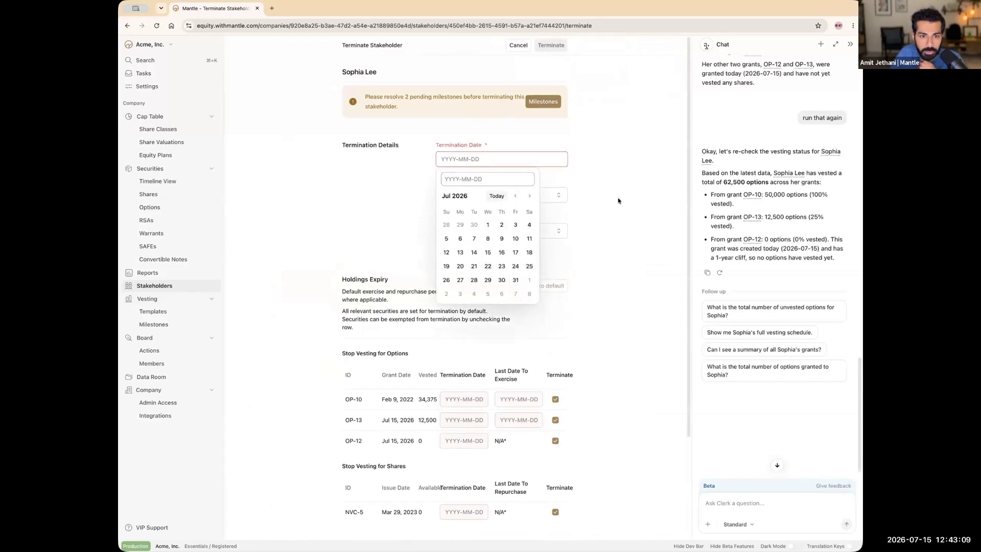
scroll(596, 206, "down", 2)
scroll(592, 217, "down", 1)
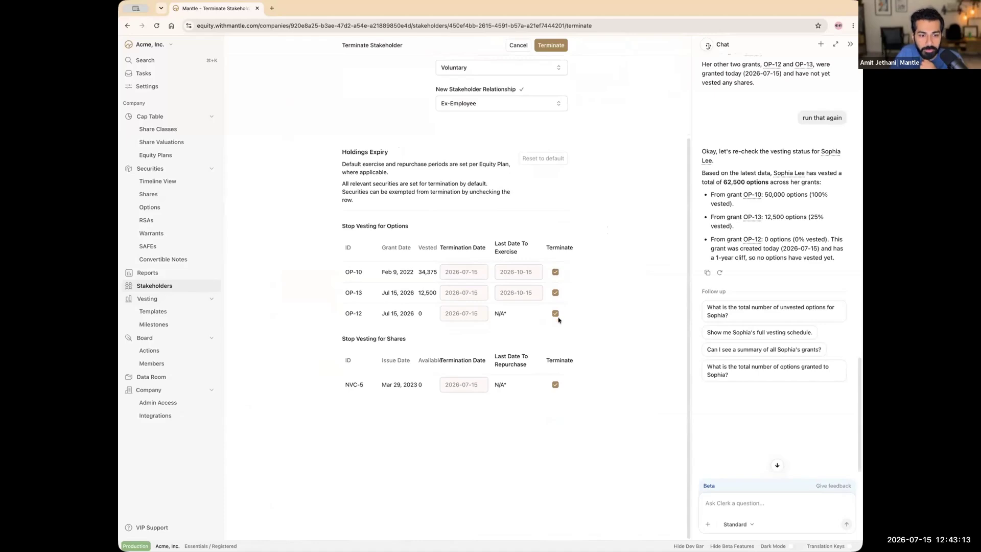
Step: Submit the termination and check the confirmation: 87,500 options returned, 46,875 subject to exercise
left_click(550, 45)
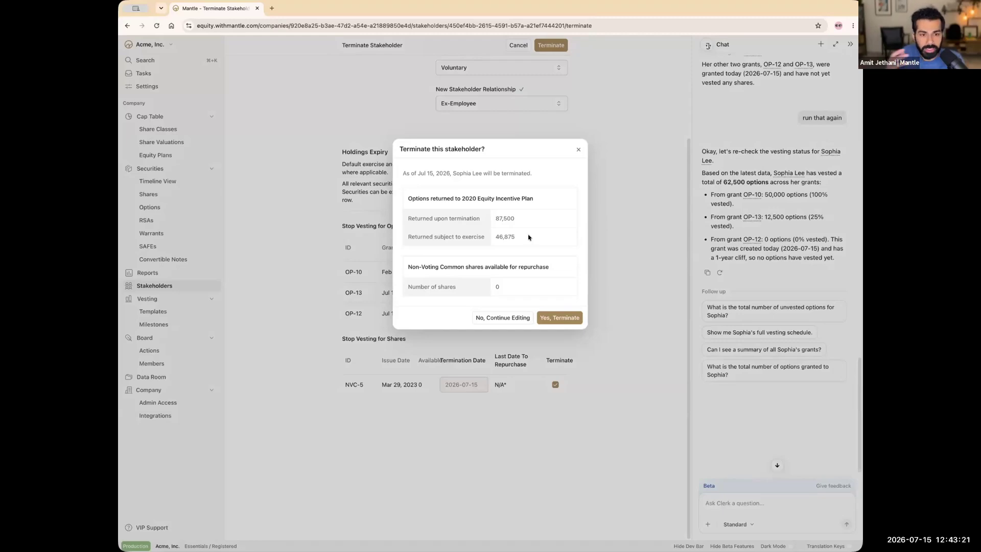
double_click(509, 219)
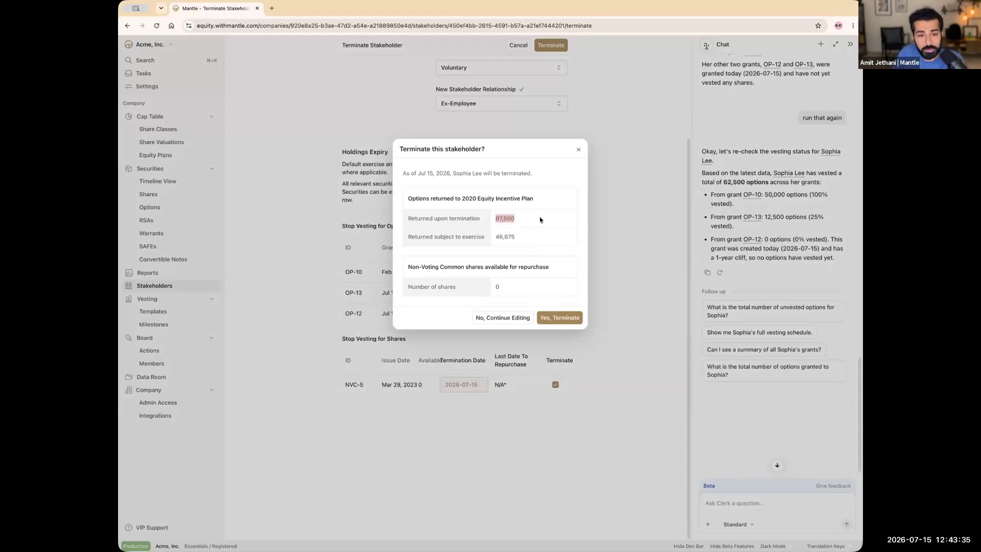
left_click(541, 220)
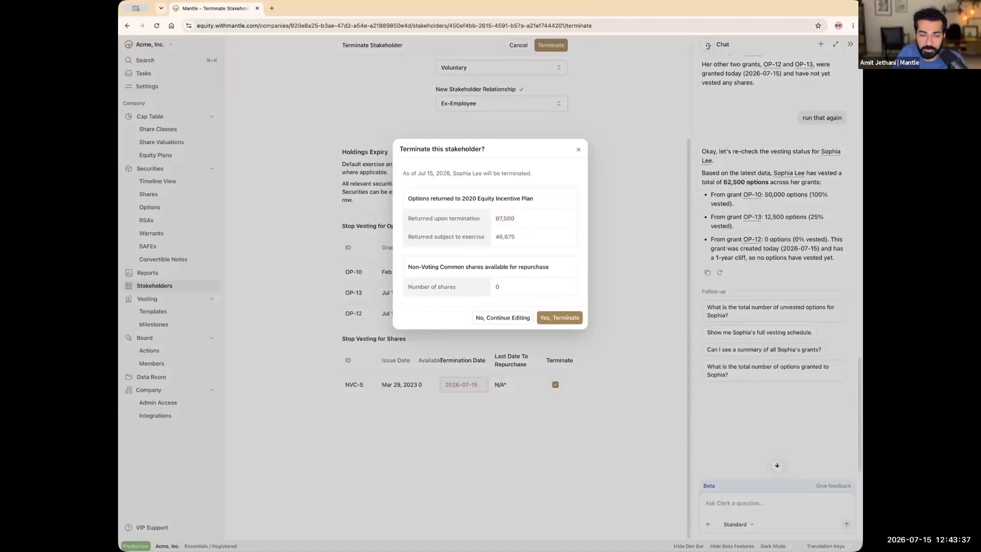